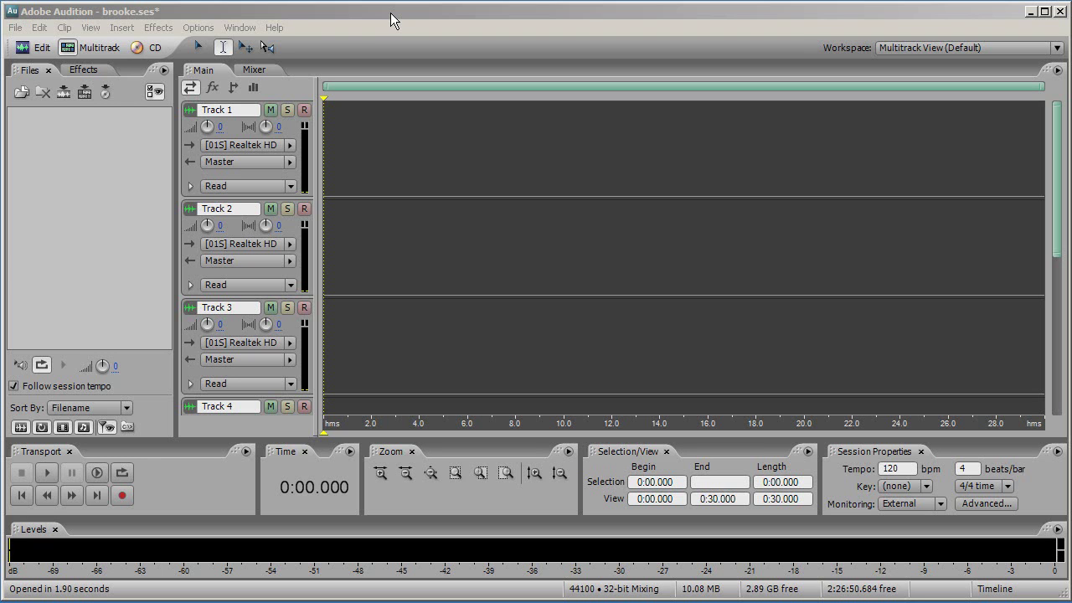
Import Wild Horses.wma and yuka question.wav from the Brooke folder into the Files panel.
{"action": "left_click", "coordinate": [391, 13]}
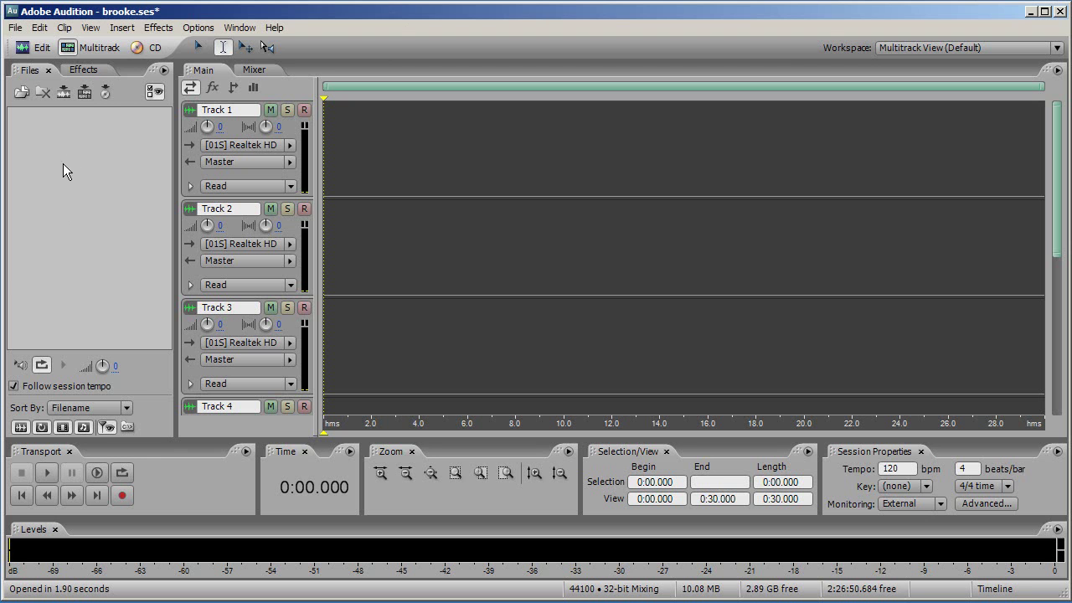
{"action": "right_click", "coordinate": [84, 155]}
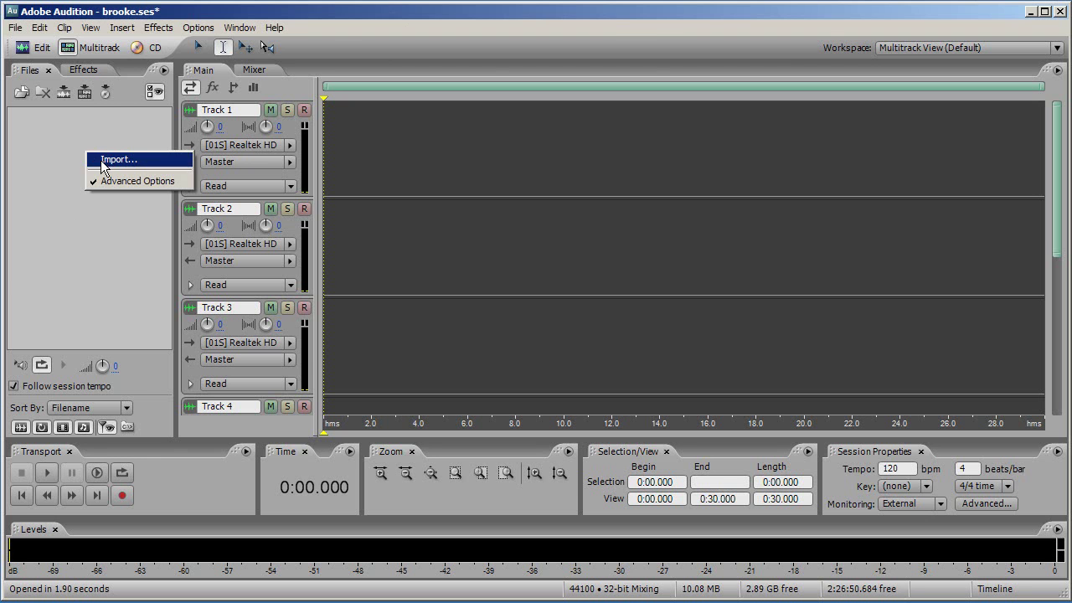
{"action": "left_click", "coordinate": [108, 162]}
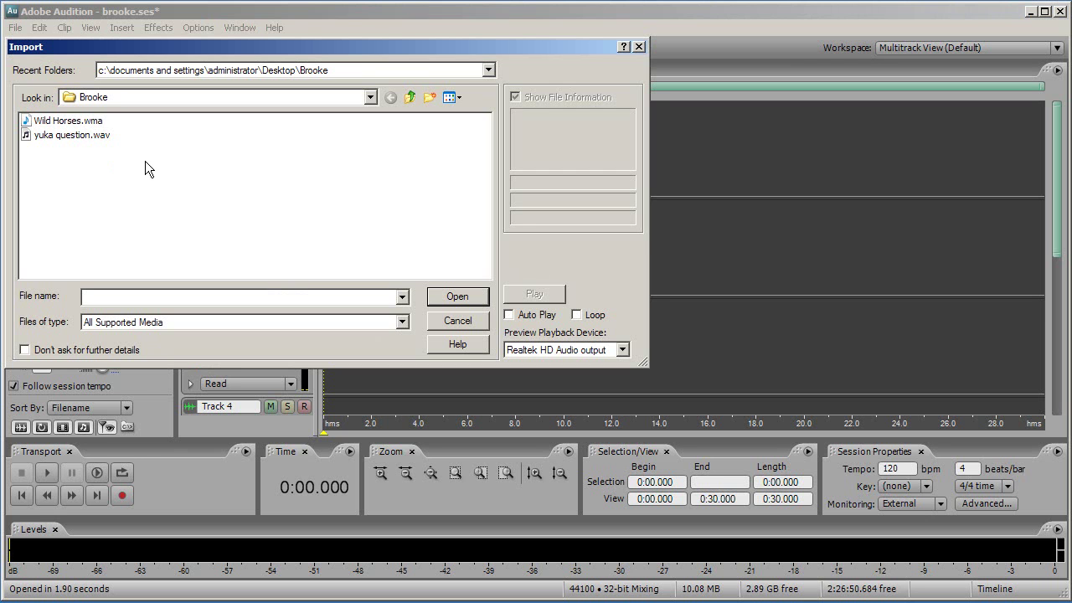
{"action": "left_click_drag", "start_coordinate": [145, 161], "coordinate": [33, 110]}
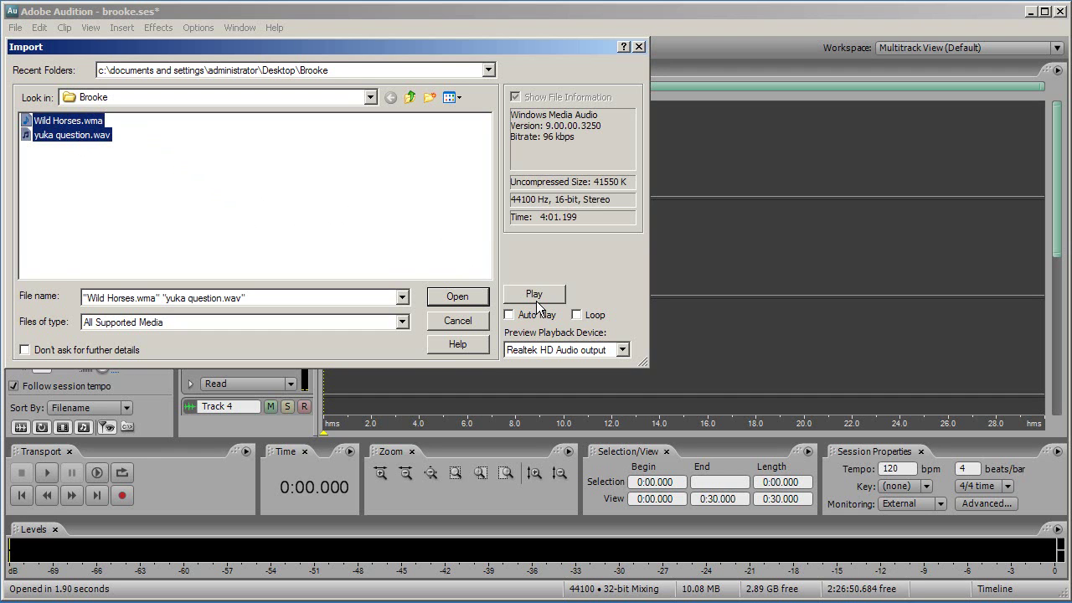
{"action": "left_click", "coordinate": [457, 297]}
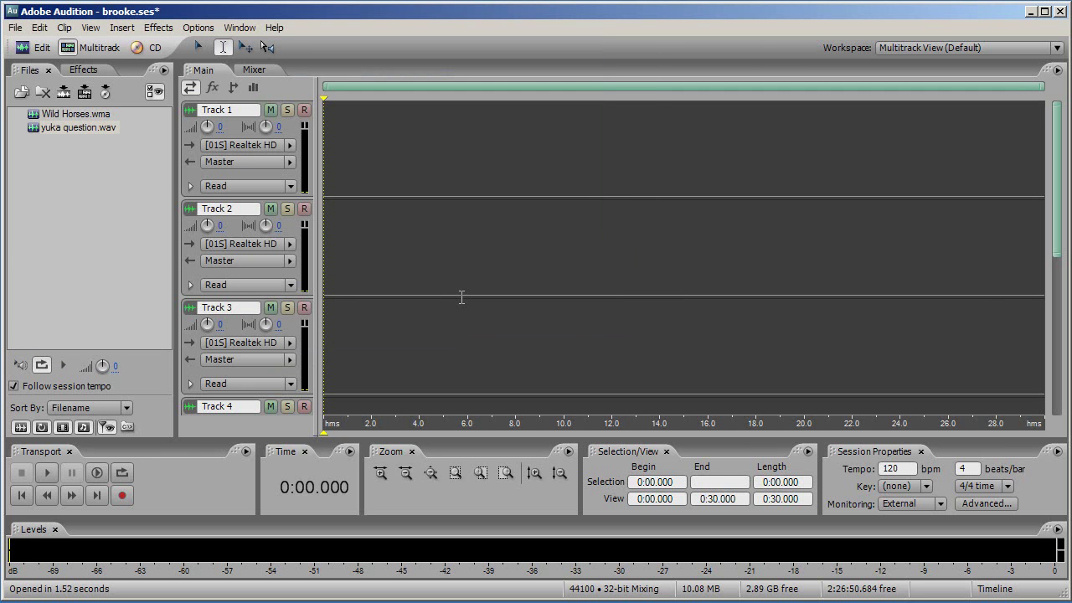
Place yuka question.wav at the very start of Track 1.
{"action": "left_click", "coordinate": [92, 216]}
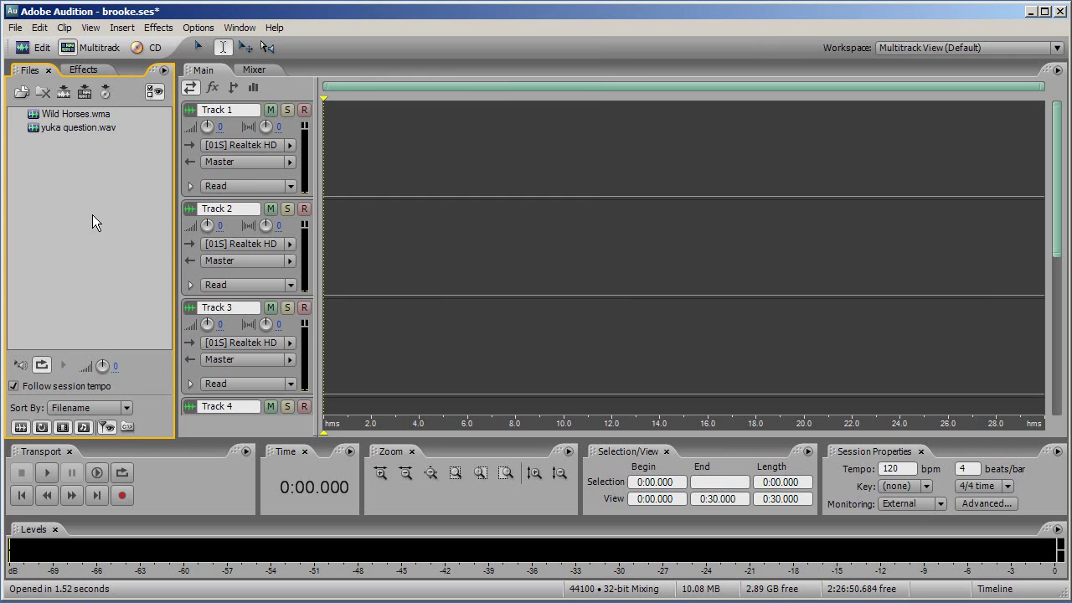
{"action": "left_click", "coordinate": [65, 129]}
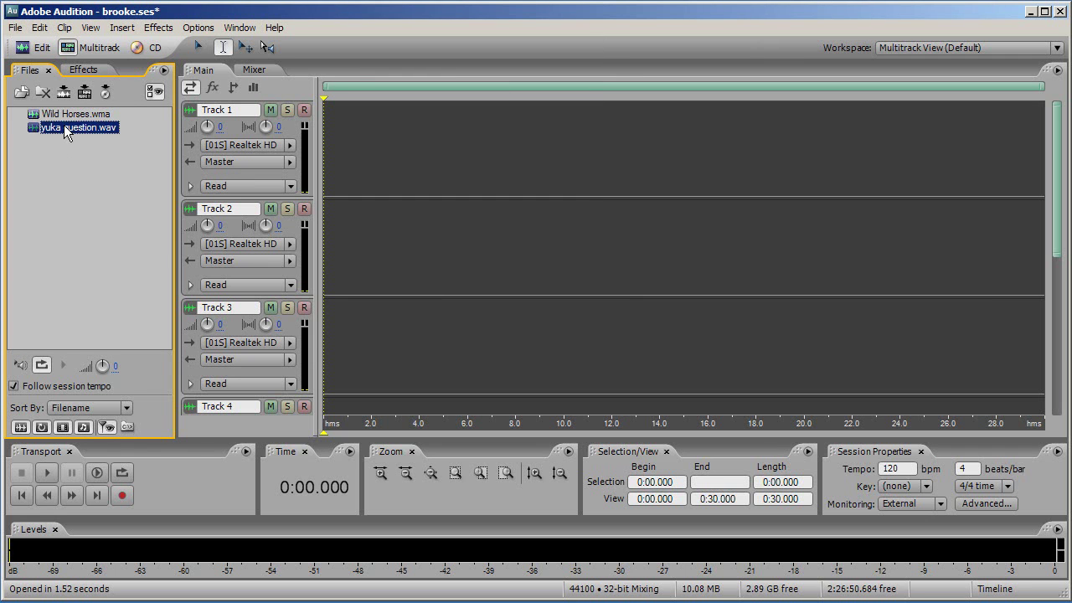
{"action": "left_click_drag", "start_coordinate": [65, 131], "coordinate": [391, 127]}
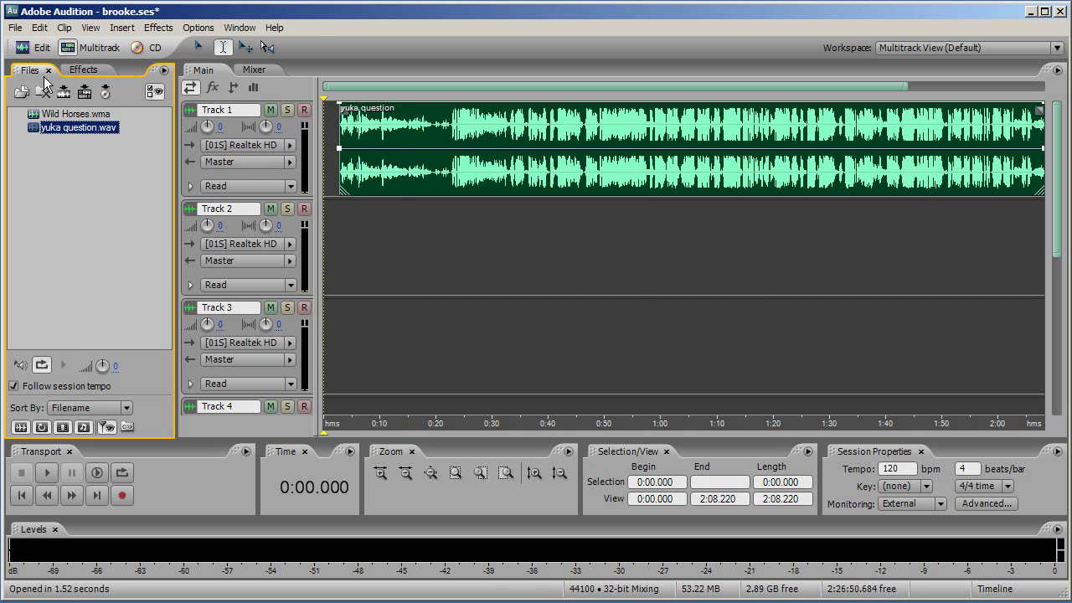
{"action": "left_click", "coordinate": [20, 48]}
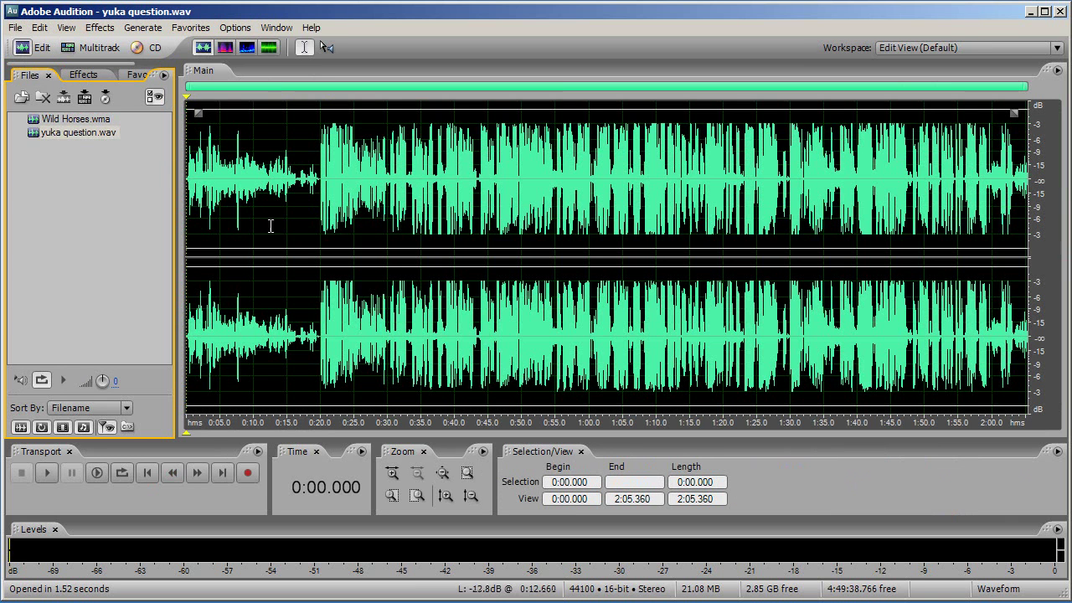
{"action": "left_click", "coordinate": [74, 47]}
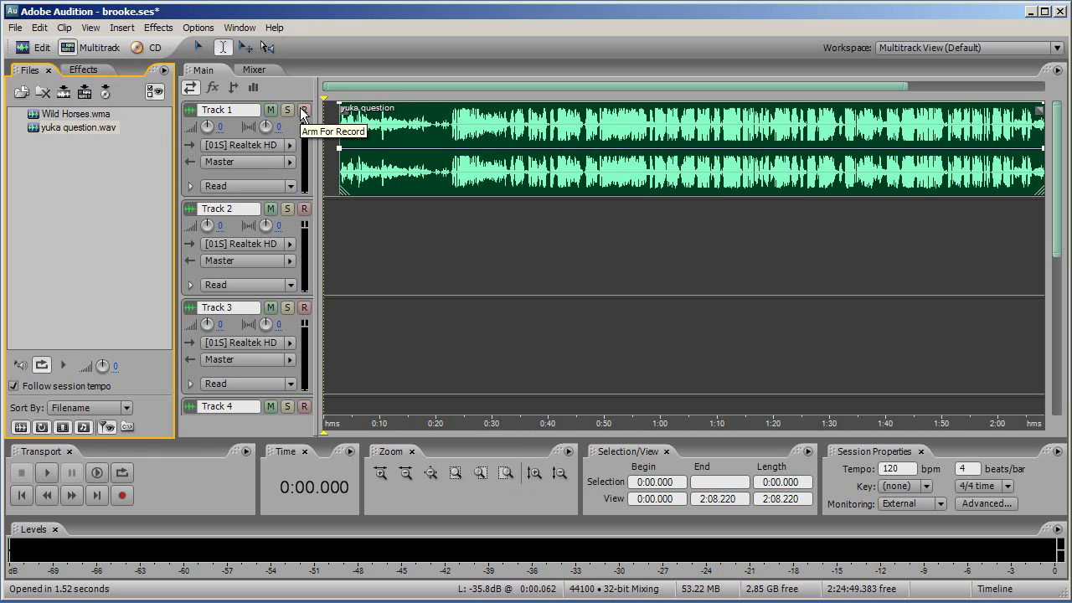
{"action": "left_click", "coordinate": [270, 112]}
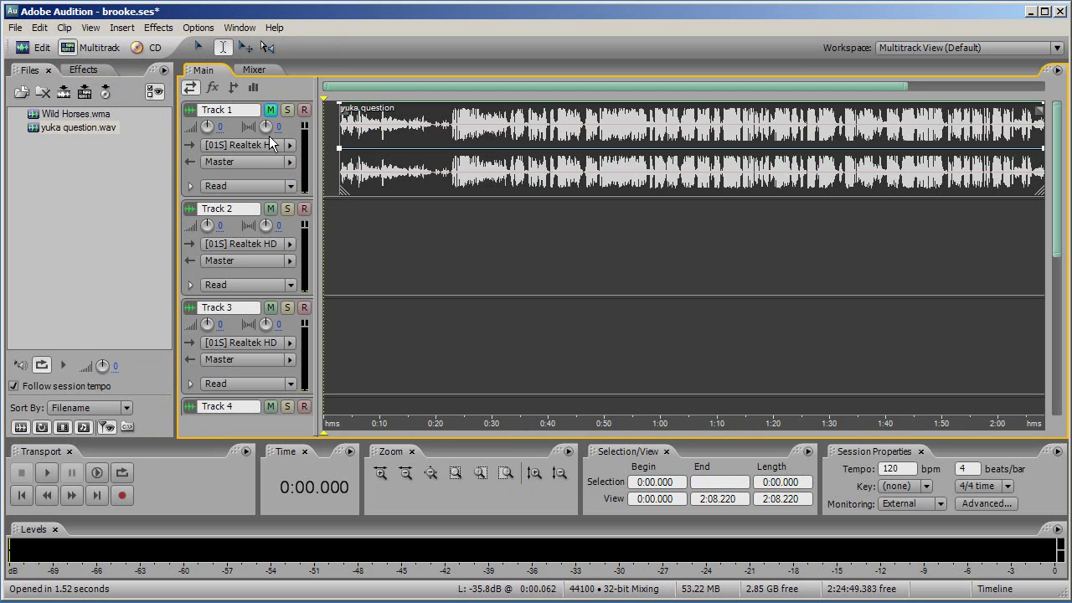
{"action": "left_click", "coordinate": [270, 112]}
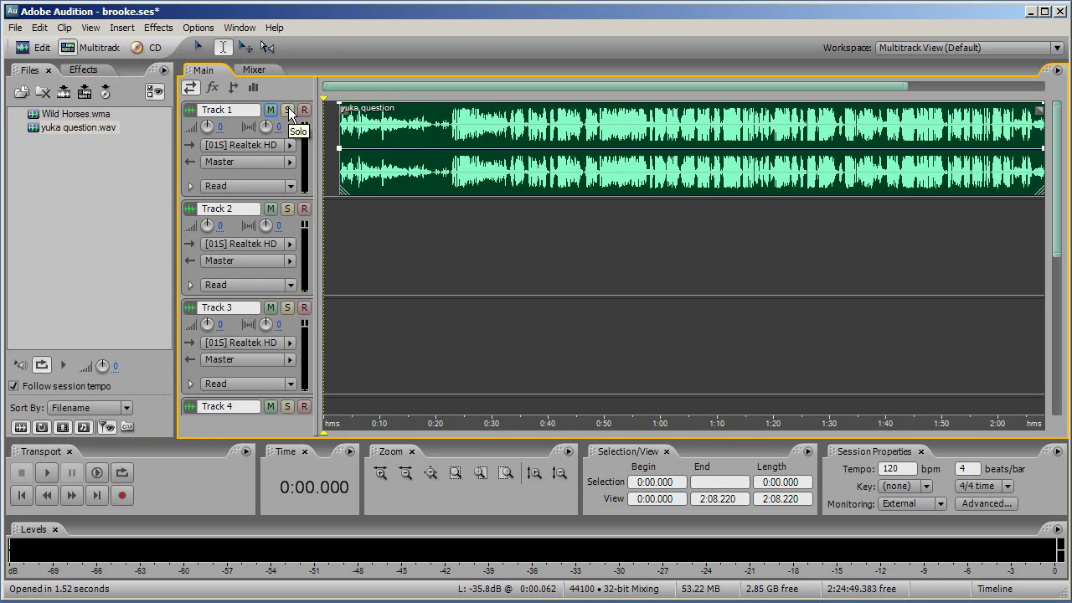
{"action": "left_click", "coordinate": [288, 111]}
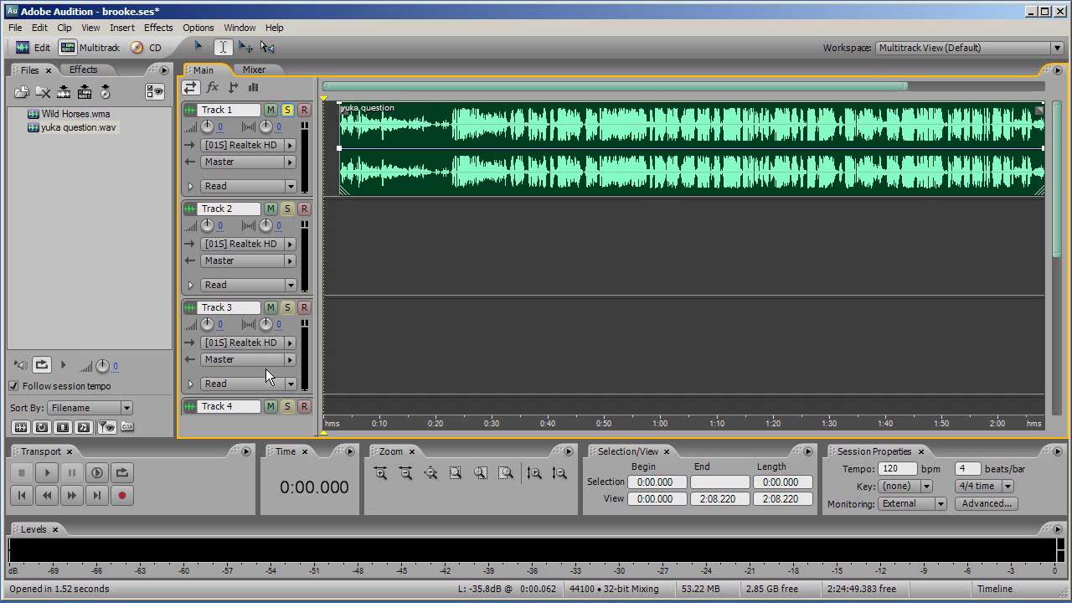
{"action": "left_click", "coordinate": [288, 112]}
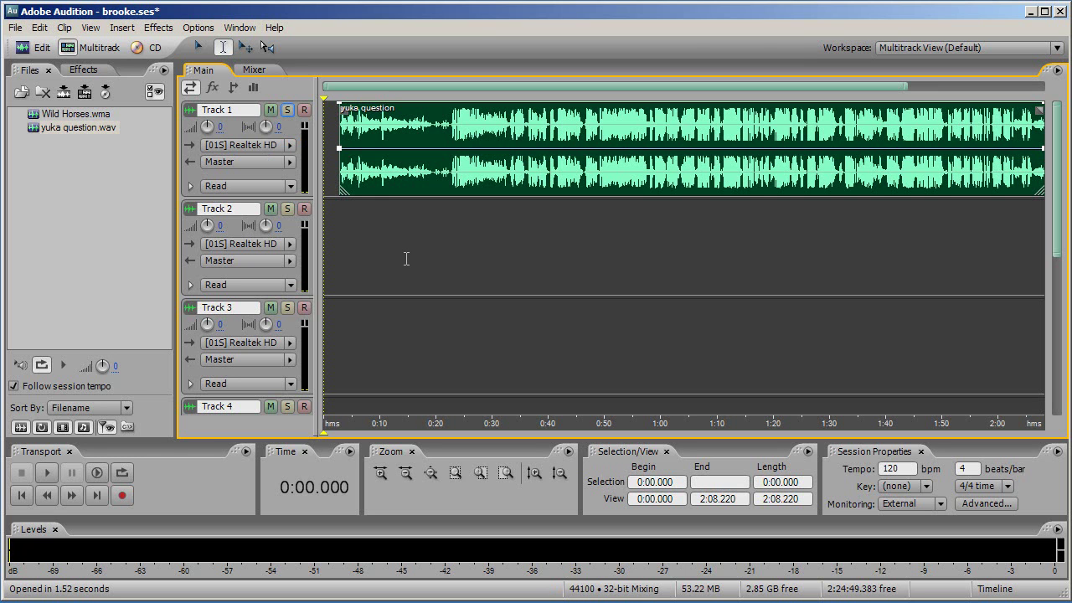
{"action": "key", "text": "space"}
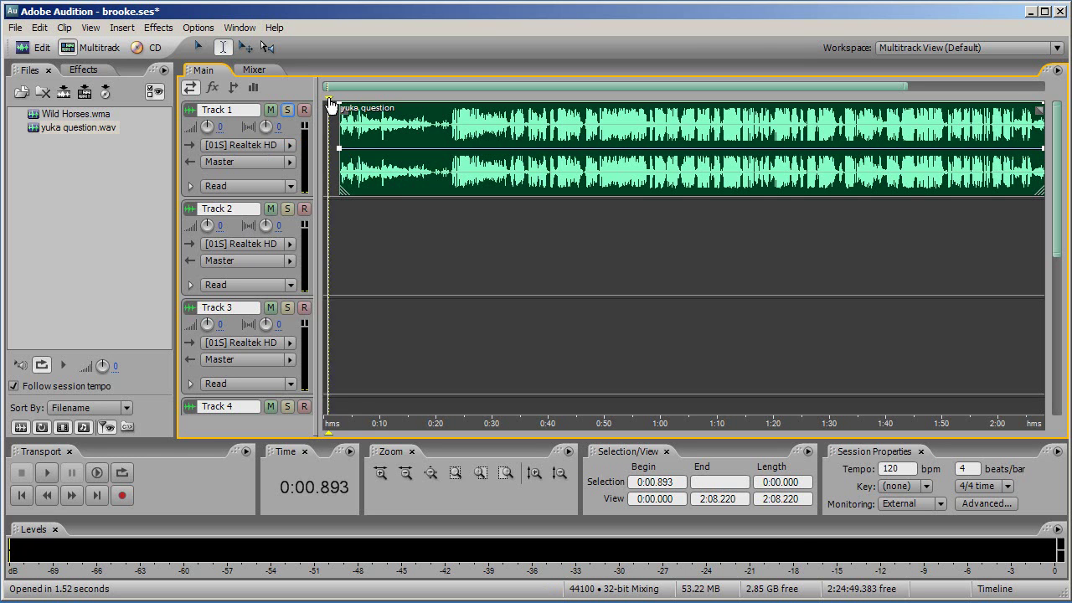
{"action": "left_click_drag", "start_coordinate": [332, 100], "coordinate": [368, 104]}
{"action": "key", "text": "space"}
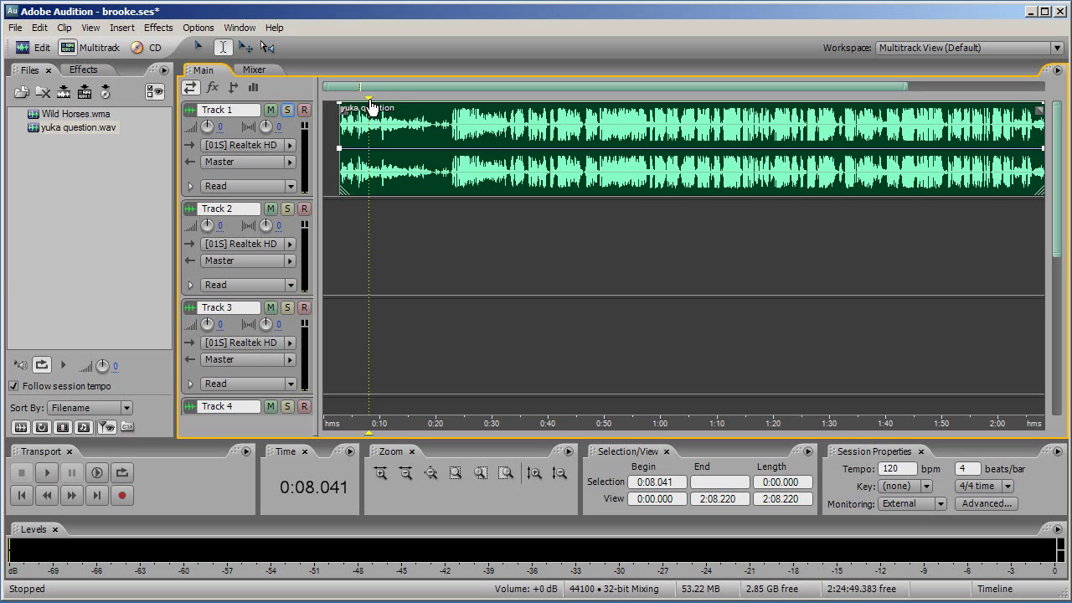
{"action": "key", "text": "space"}
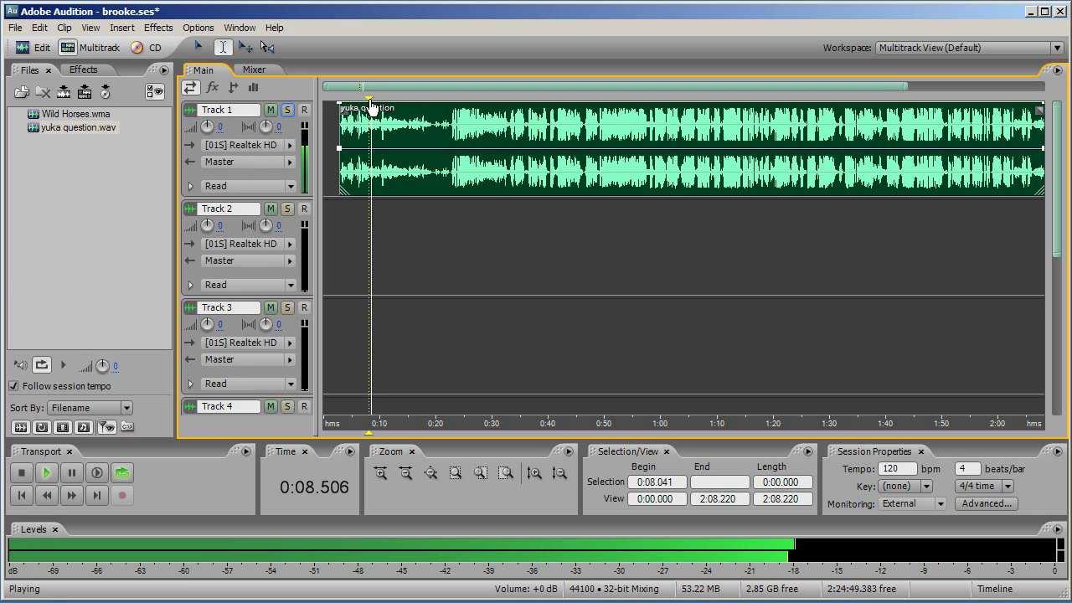
{"action": "key", "text": "space"}
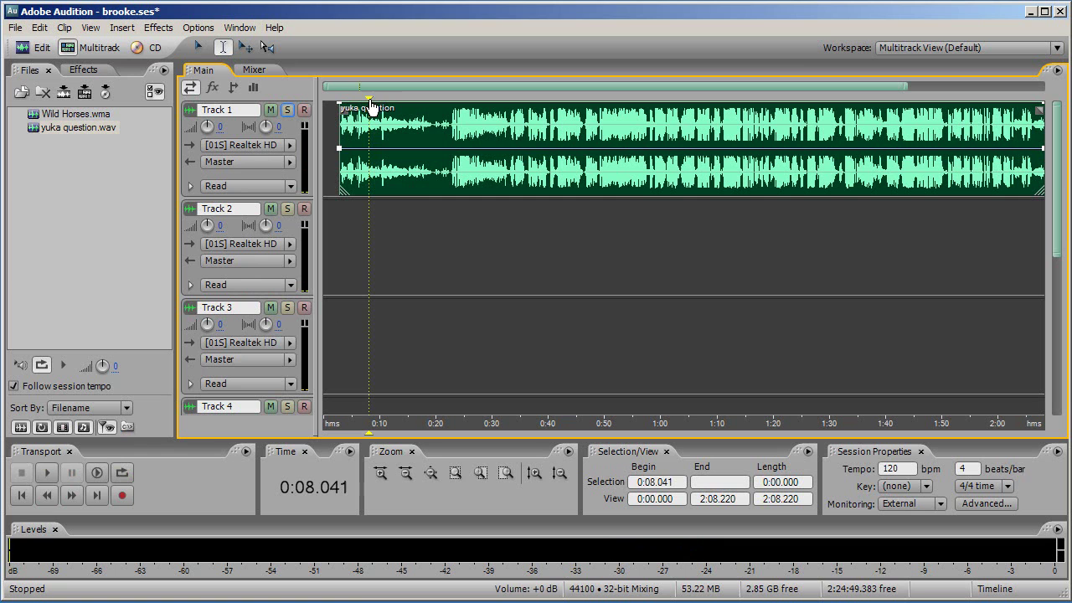
{"action": "left_click_drag", "start_coordinate": [371, 107], "coordinate": [517, 106]}
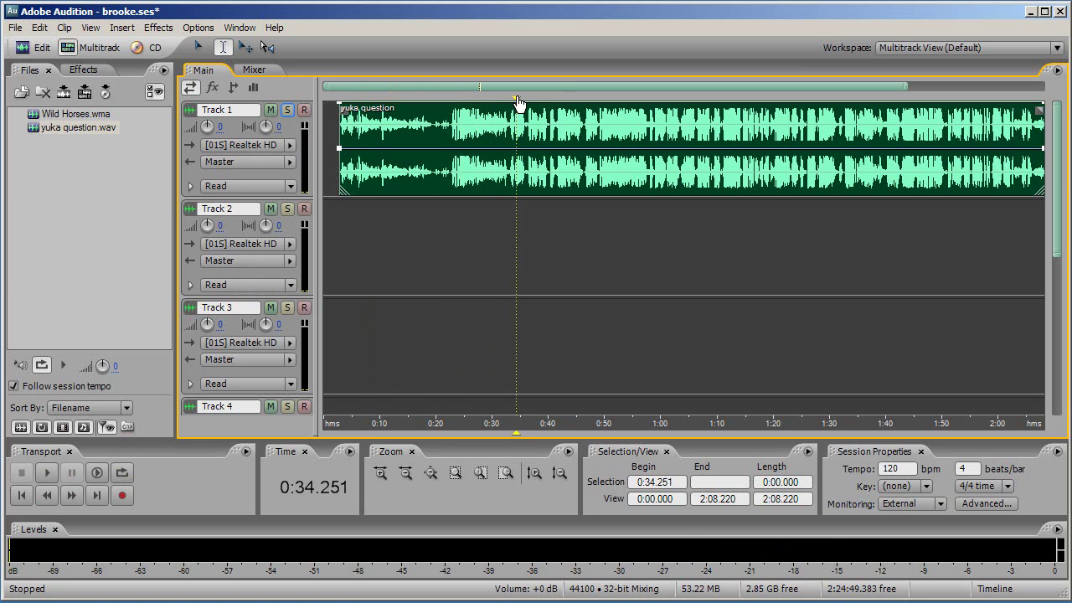
{"action": "left_click", "coordinate": [198, 47]}
{"action": "left_click", "coordinate": [244, 47]}
{"action": "left_click_drag", "start_coordinate": [388, 138], "coordinate": [402, 172]}
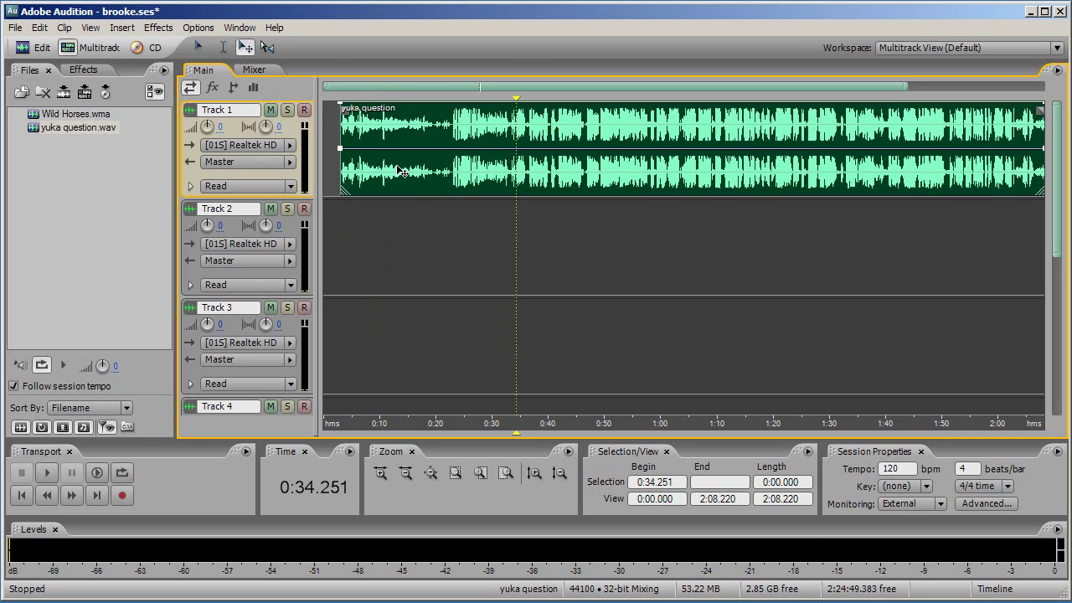
{"action": "left_click", "coordinate": [267, 46]}
{"action": "left_click_drag", "start_coordinate": [414, 132], "coordinate": [431, 137]}
{"action": "left_click", "coordinate": [223, 47]}
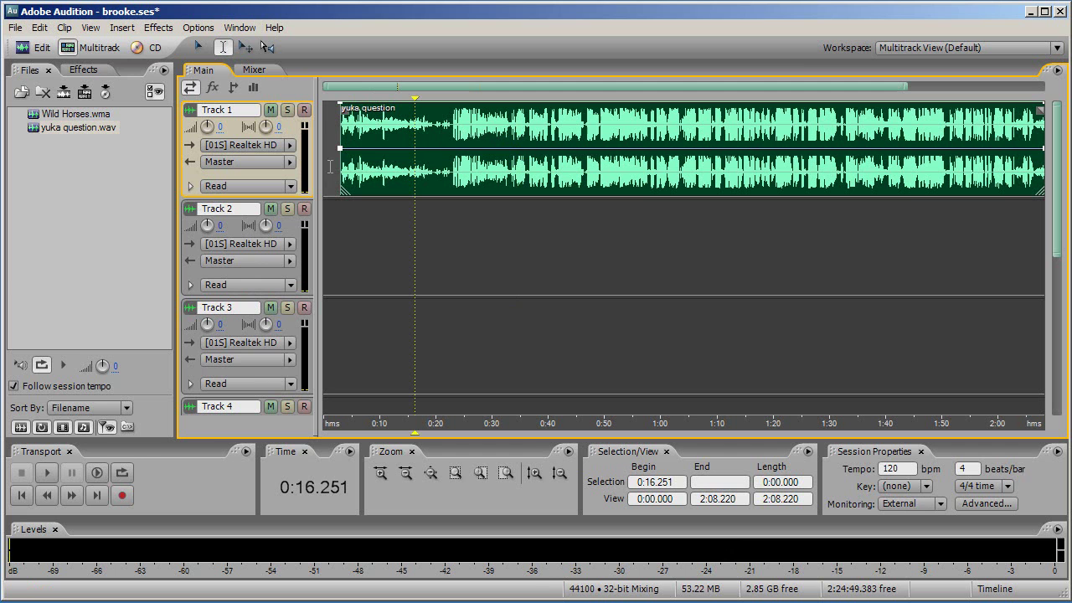
{"action": "key", "text": "space"}
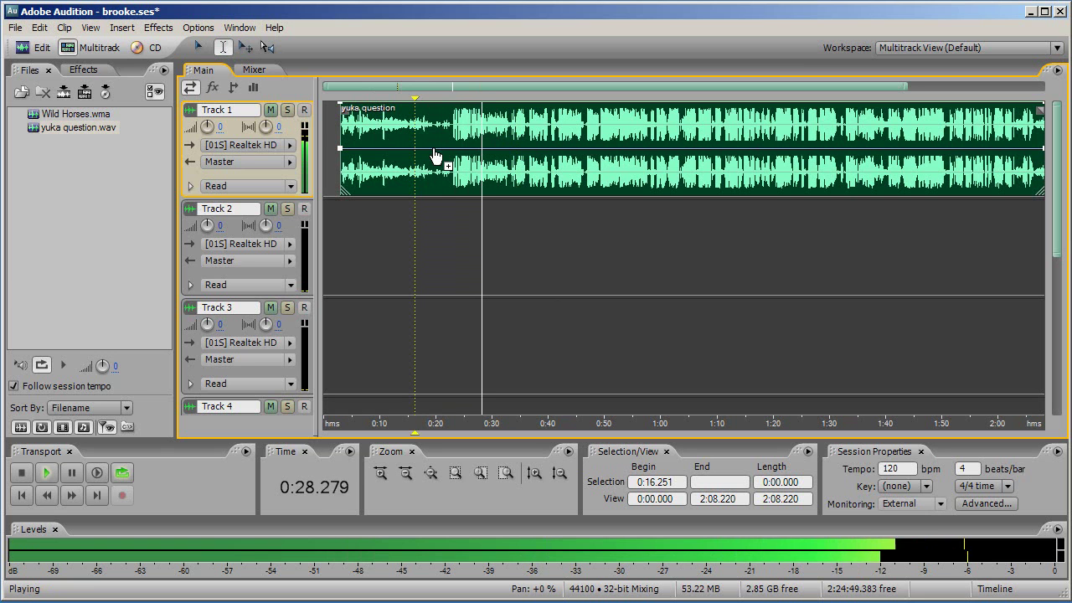
{"action": "key", "text": "space"}
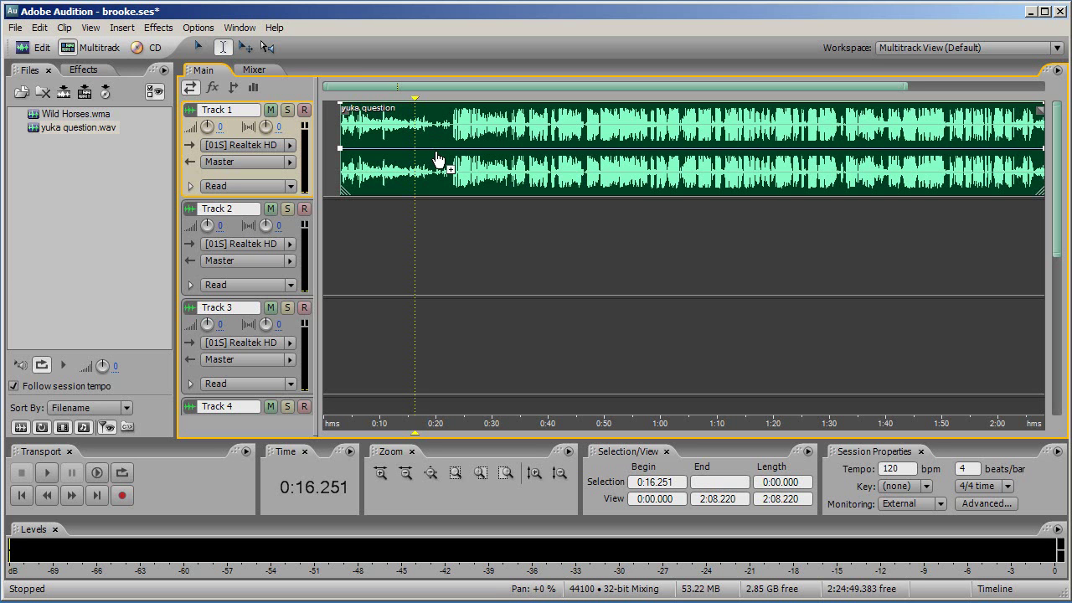
Open the yuka question clip in single-file waveform editing.
{"action": "double_click", "coordinate": [448, 120]}
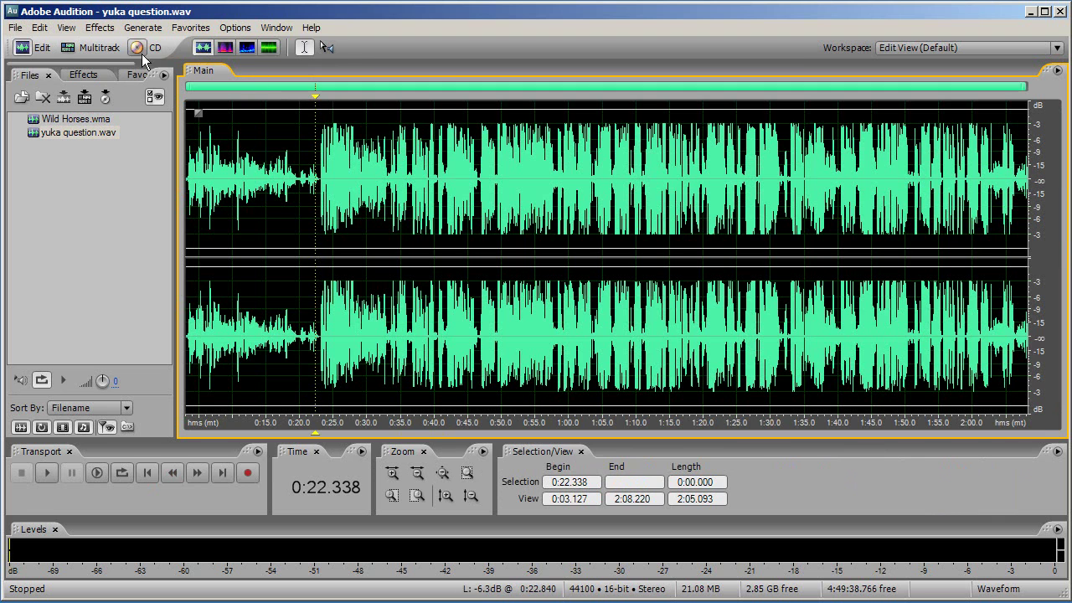
{"action": "left_click", "coordinate": [100, 48]}
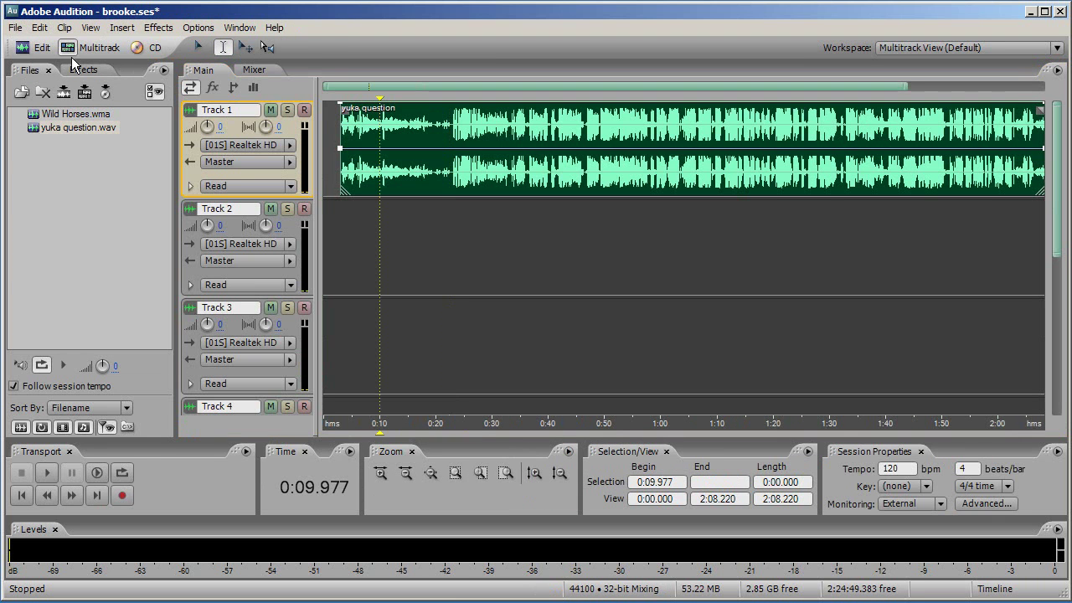
{"action": "left_click", "coordinate": [23, 48]}
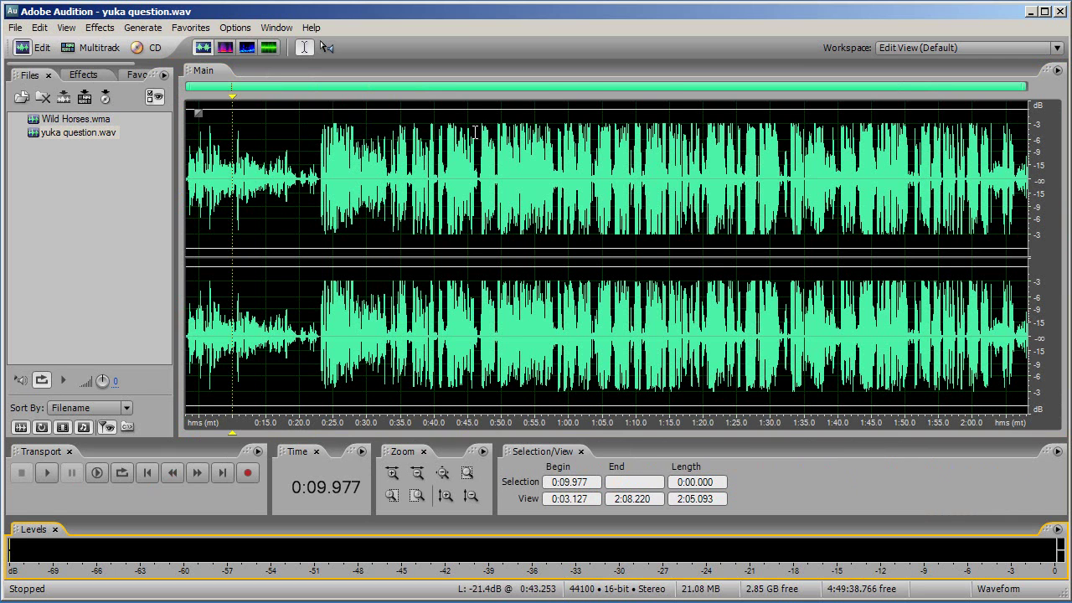
{"action": "left_click_drag", "start_coordinate": [474, 130], "coordinate": [673, 134]}
{"action": "left_click", "coordinate": [725, 149]}
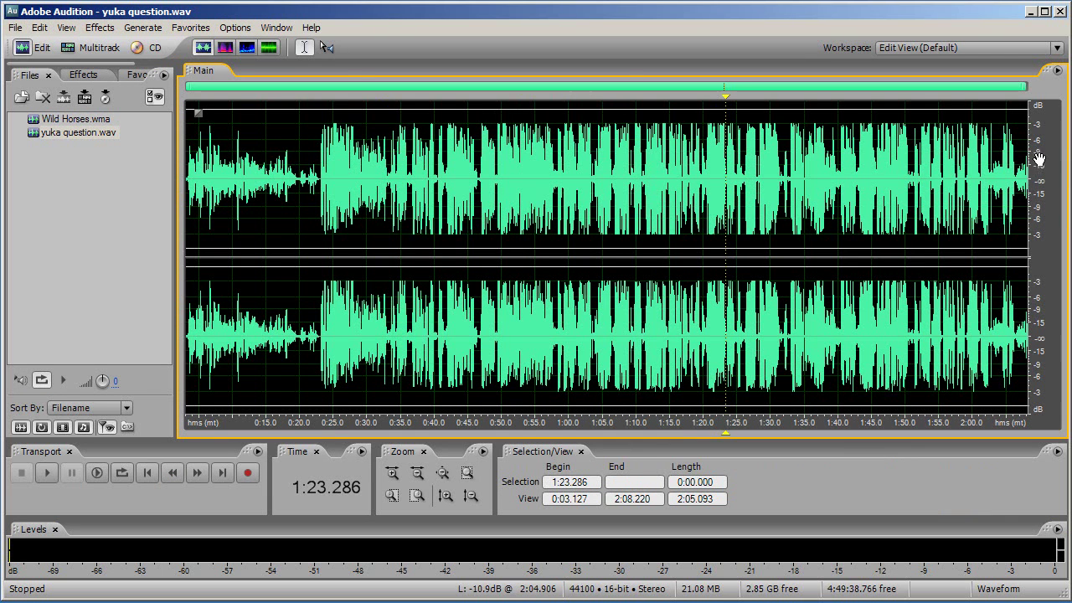
Select the entire yuka question waveform and lower its volume by about 5.6 dB.
{"action": "right_click", "coordinate": [663, 144]}
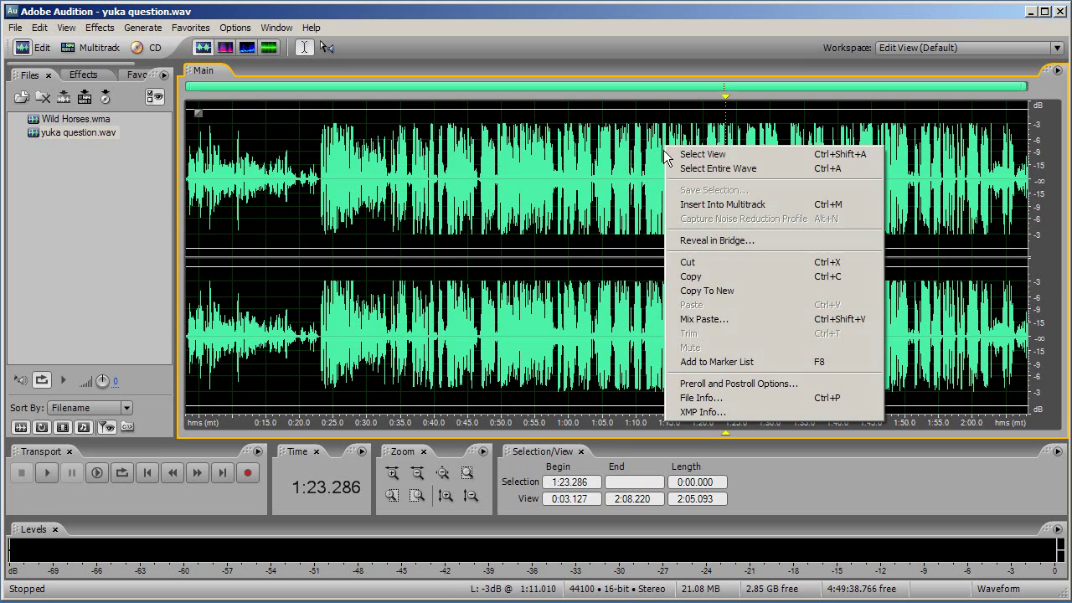
{"action": "left_click", "coordinate": [706, 168]}
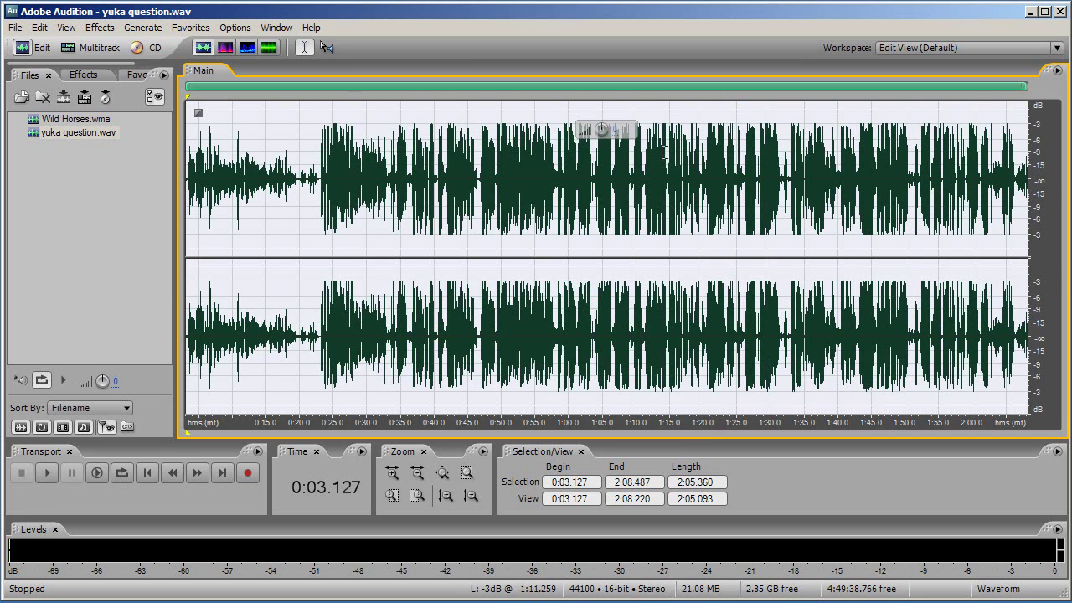
{"action": "left_click", "coordinate": [615, 128]}
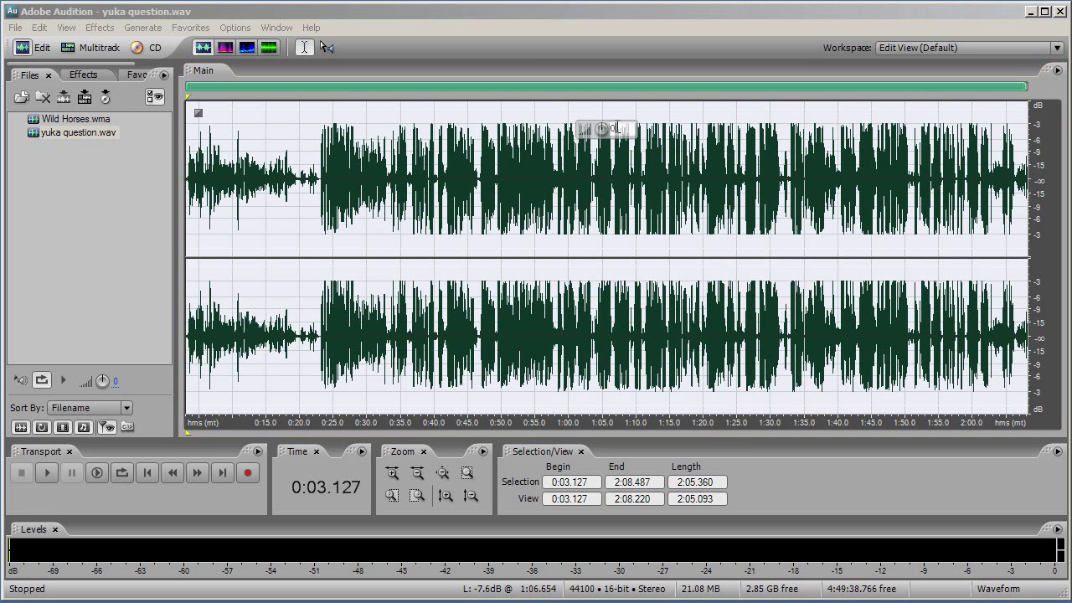
{"action": "double_click", "coordinate": [612, 128]}
{"action": "left_click", "coordinate": [623, 151]}
{"action": "right_click", "coordinate": [586, 139]}
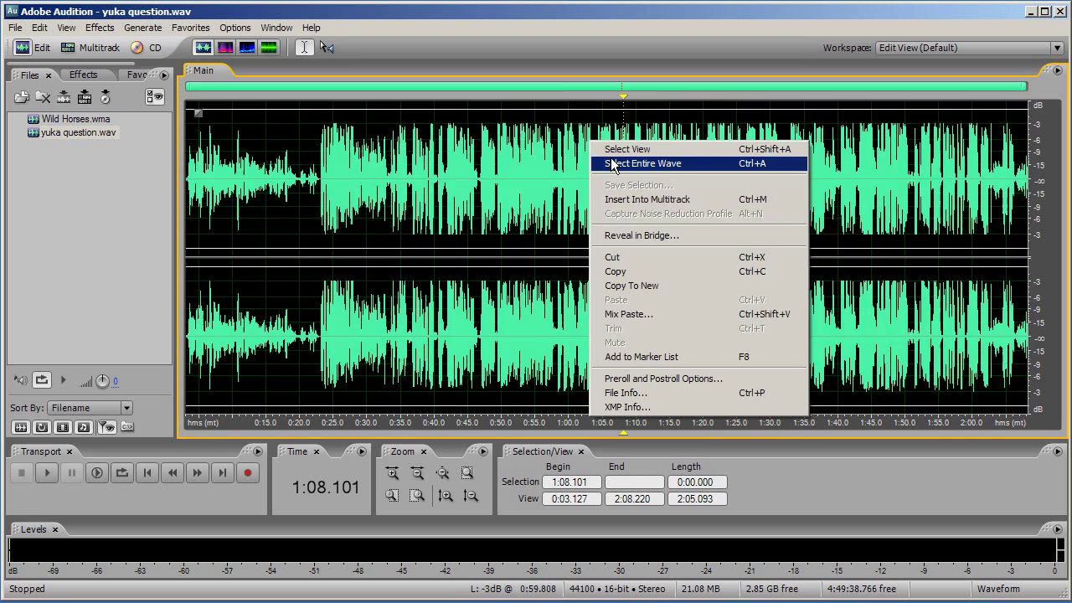
{"action": "left_click", "coordinate": [607, 162]}
{"action": "mouse_move", "coordinate": [603, 132]}
{"action": "left_mouse_down"}
{"action": "mouse_move", "coordinate": [586, 132]}
{"action": "mouse_move", "coordinate": [603, 134]}
{"action": "left_mouse_up"}
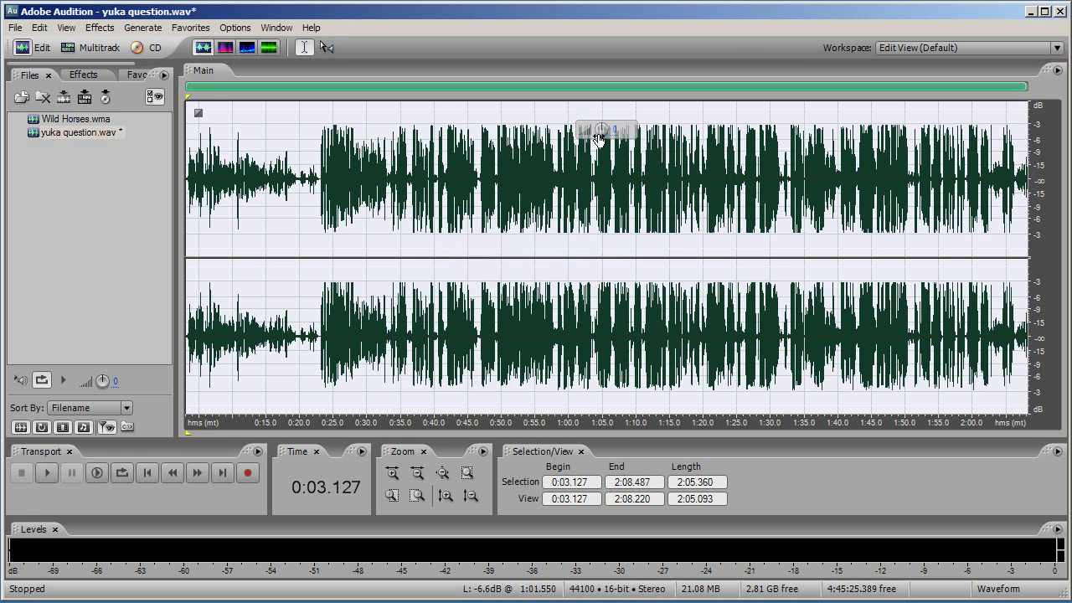
In Multitrack, cut roughly 0:22–0:41 from Track 1 and paste it on Track 2 at 0:06.552.
{"action": "left_click", "coordinate": [67, 49]}
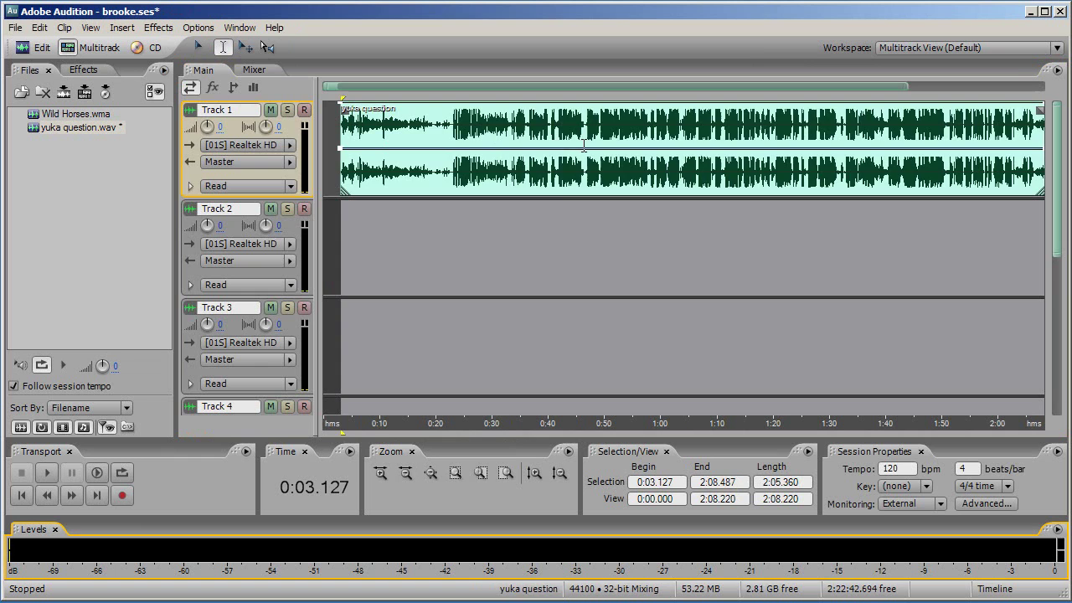
{"action": "left_click", "coordinate": [507, 253]}
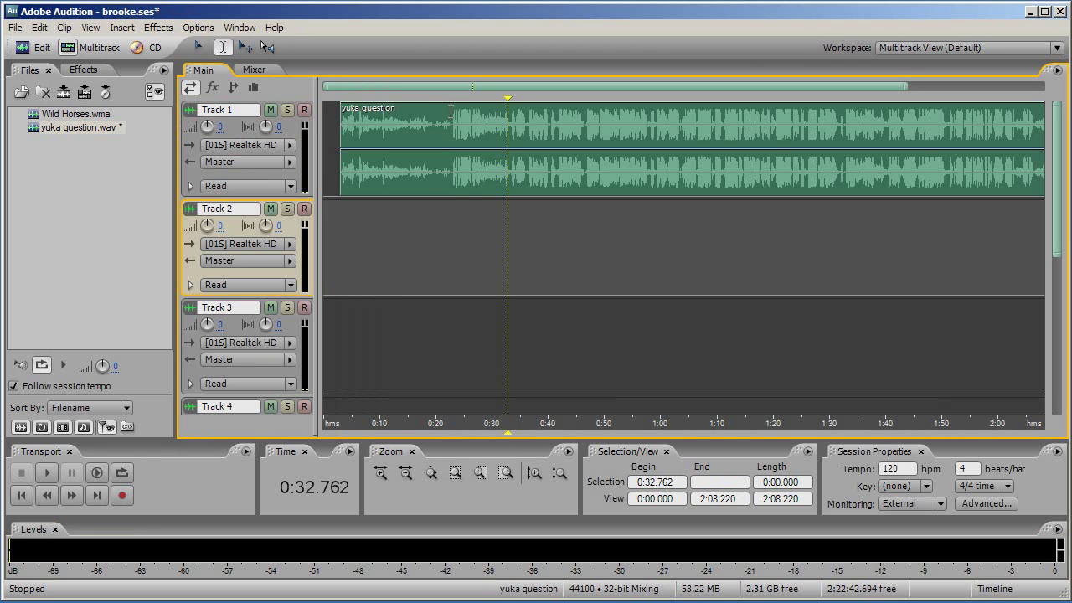
{"action": "left_click", "coordinate": [199, 47]}
{"action": "left_click", "coordinate": [223, 49]}
{"action": "left_click_drag", "start_coordinate": [447, 121], "coordinate": [556, 122]}
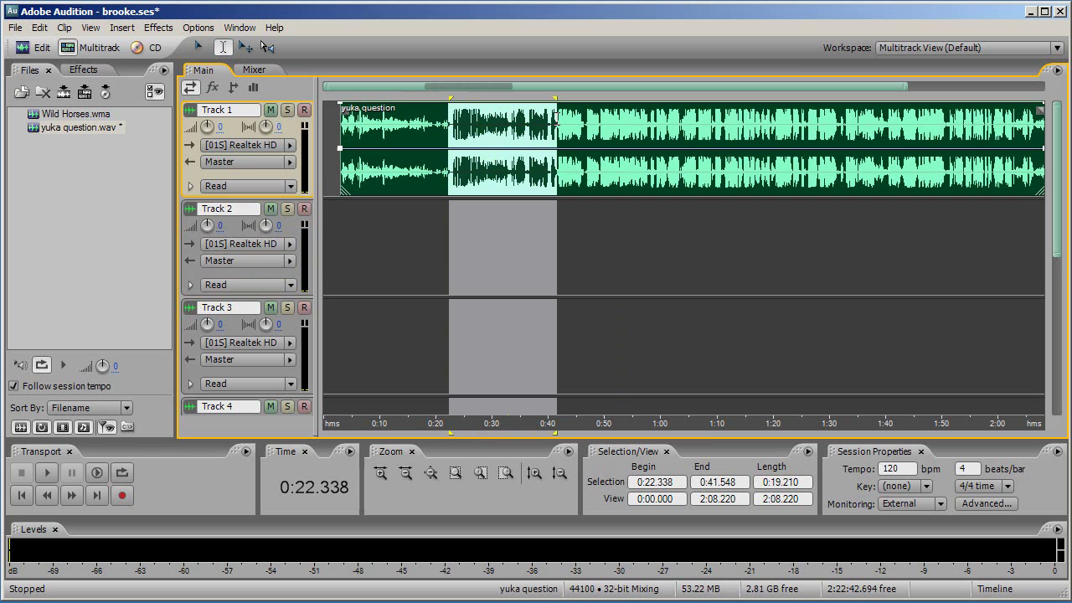
{"action": "right_click", "coordinate": [500, 121]}
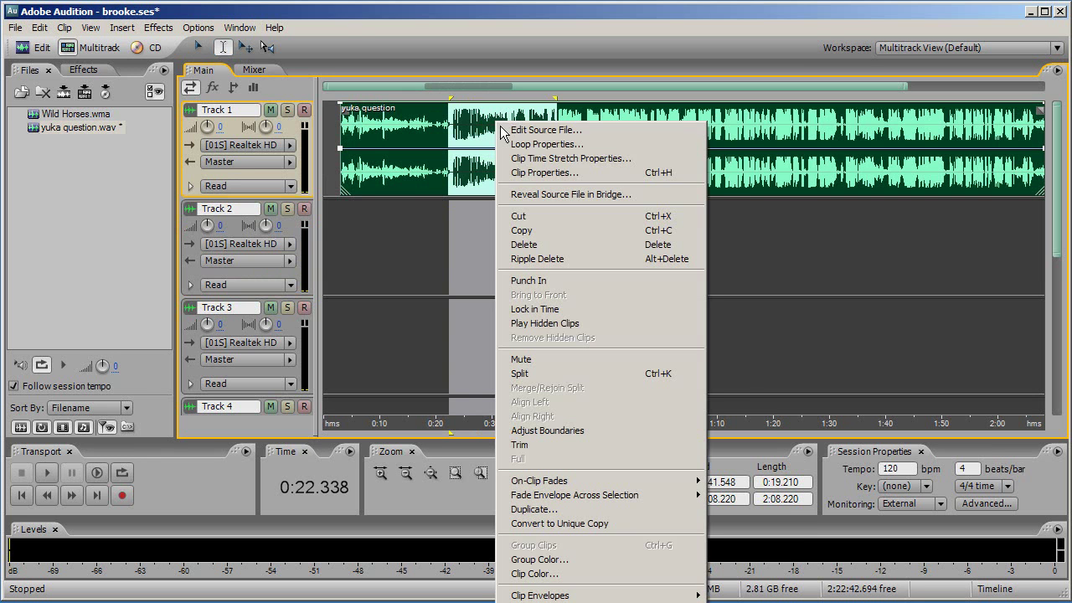
{"action": "left_click", "coordinate": [516, 216]}
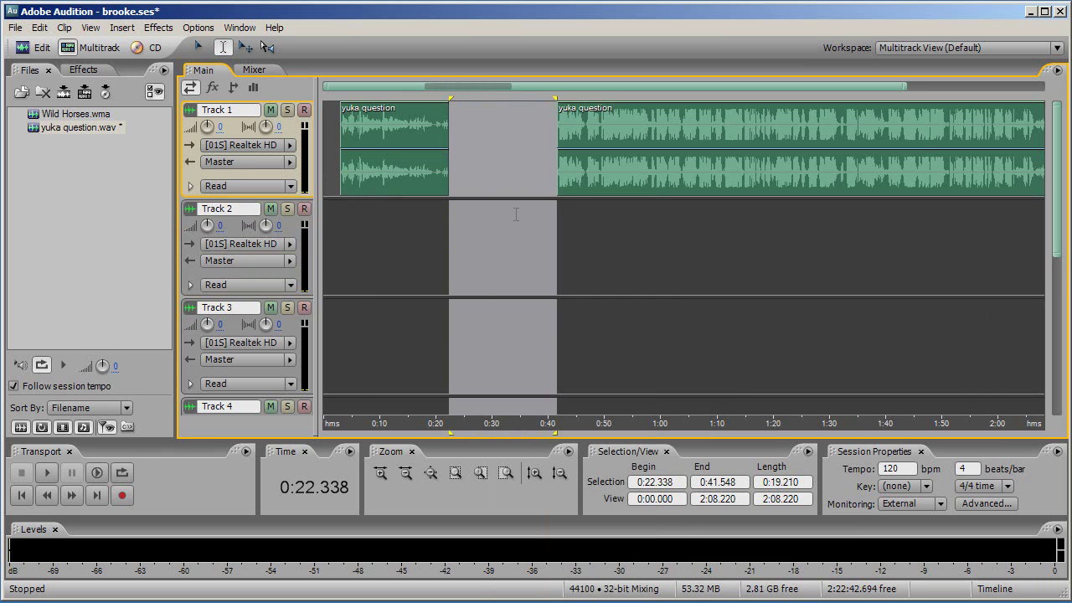
{"action": "left_click", "coordinate": [360, 256]}
{"action": "right_click", "coordinate": [358, 249]}
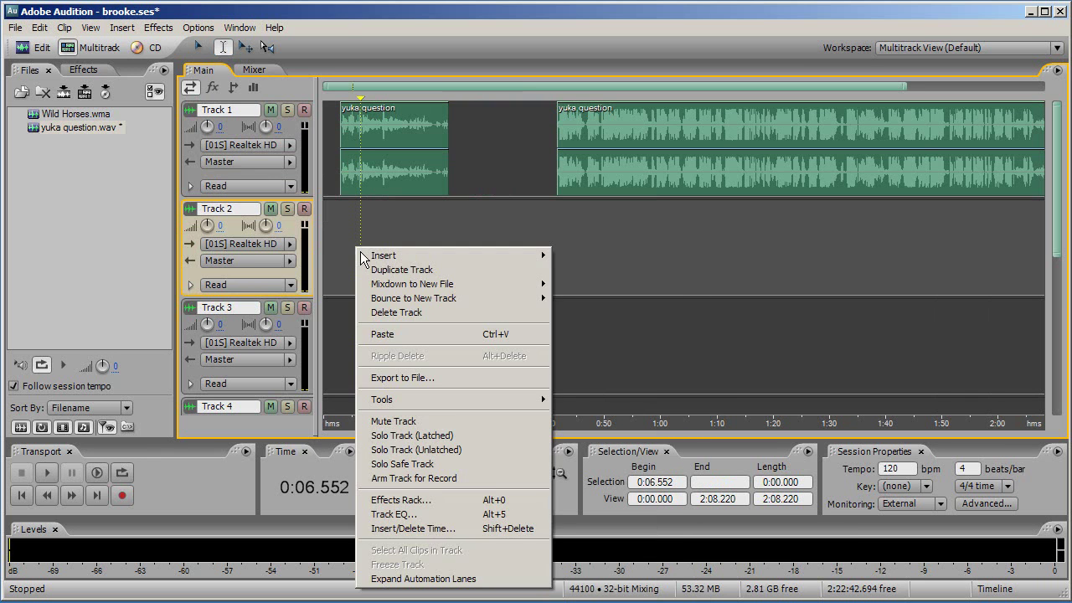
{"action": "left_click", "coordinate": [391, 334]}
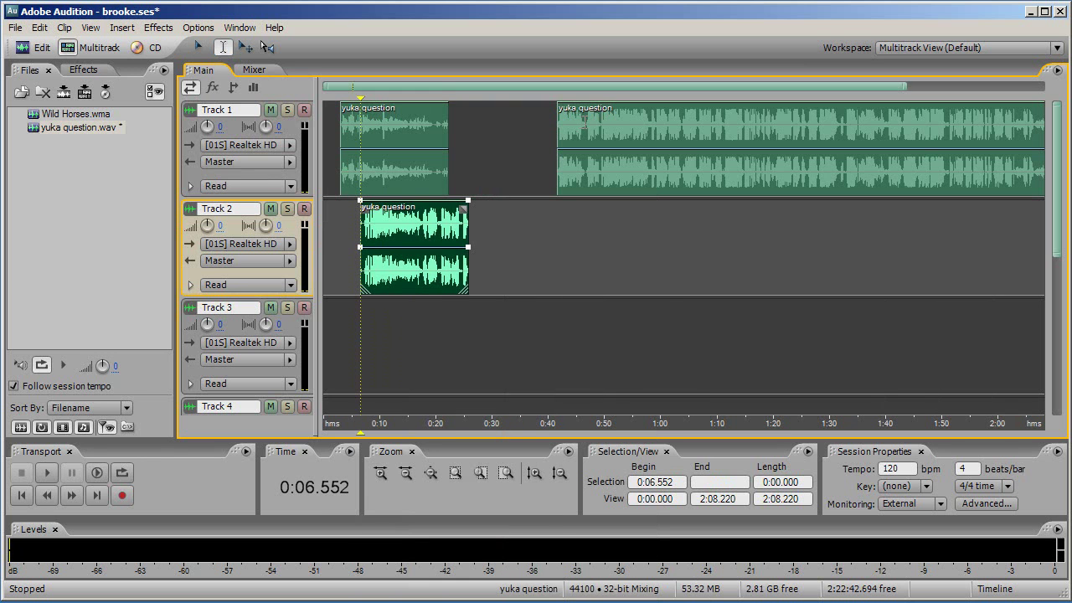
Cut 0:46.761–1:01.355 from Track 1 and paste it on Track 2 at 0:37.974.
{"action": "left_click_drag", "start_coordinate": [584, 117], "coordinate": [664, 125]}
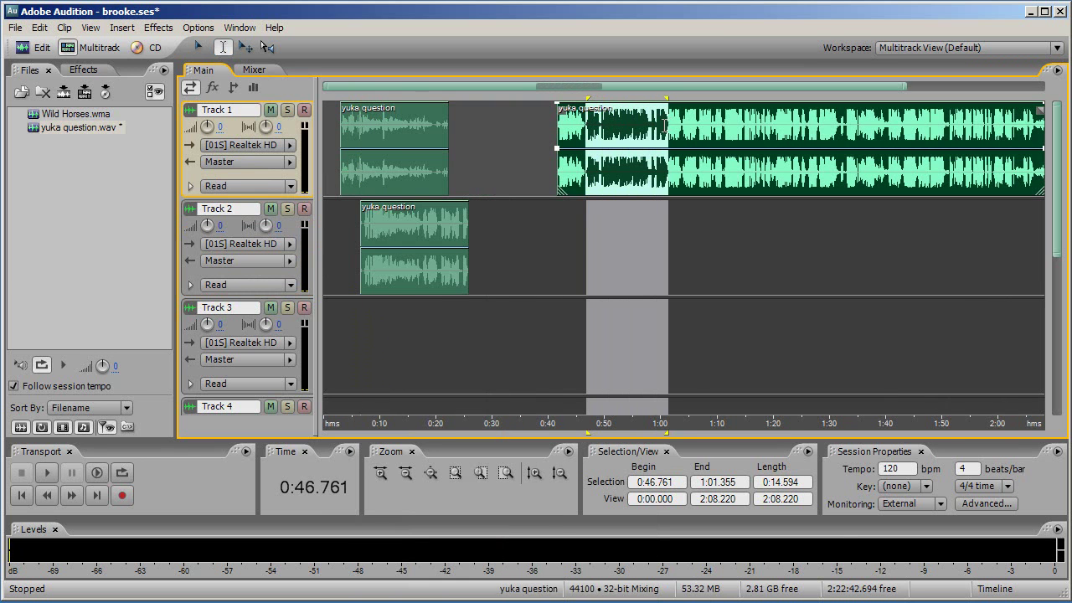
{"action": "right_click", "coordinate": [629, 129]}
{"action": "left_click", "coordinate": [646, 226]}
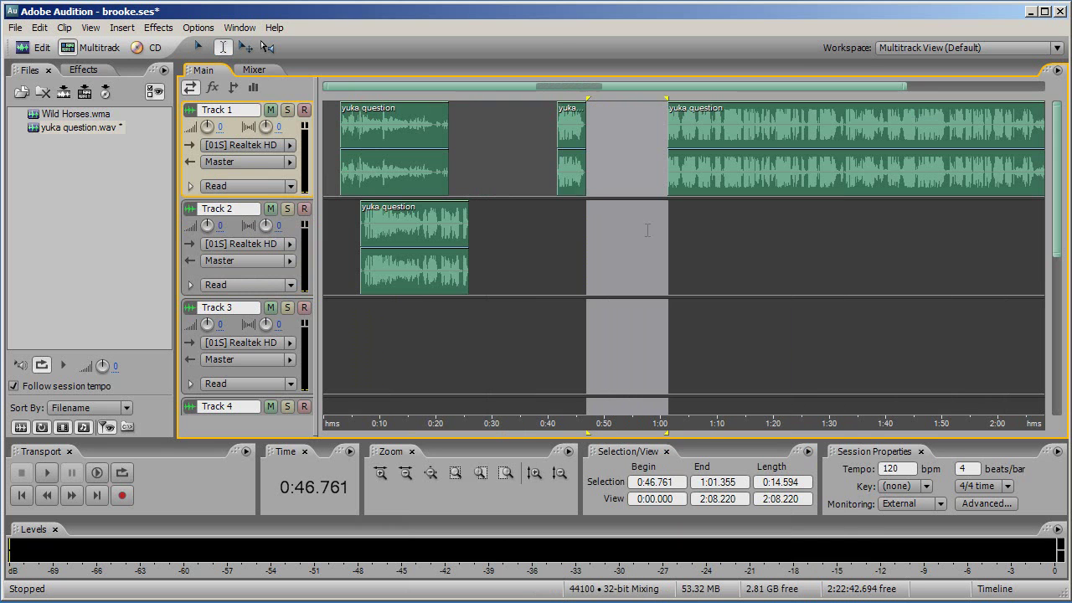
{"action": "left_click", "coordinate": [537, 242]}
{"action": "right_click", "coordinate": [537, 241]}
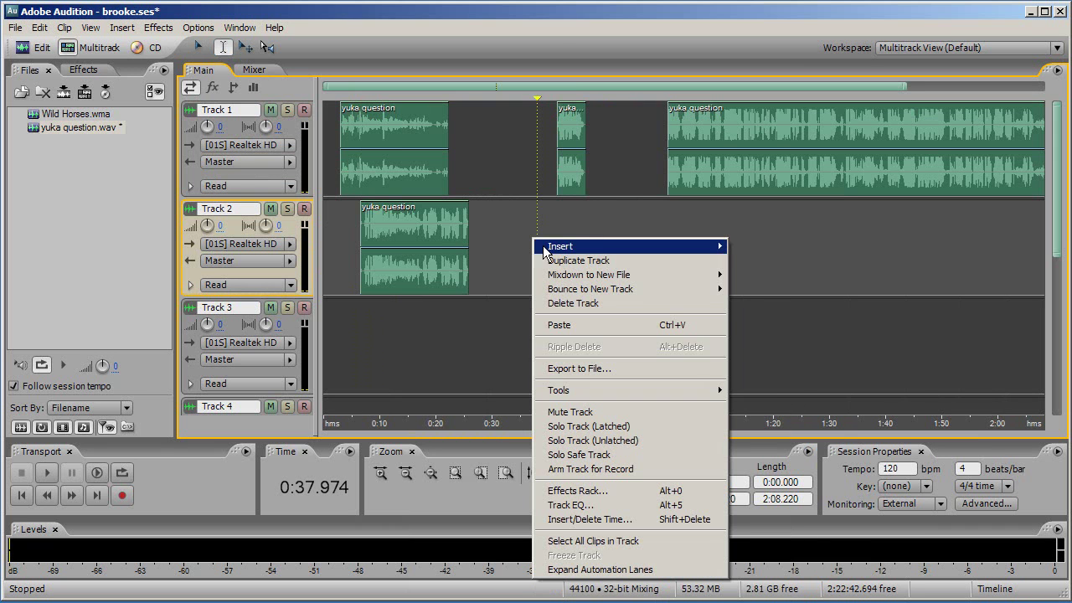
{"action": "left_click", "coordinate": [573, 330]}
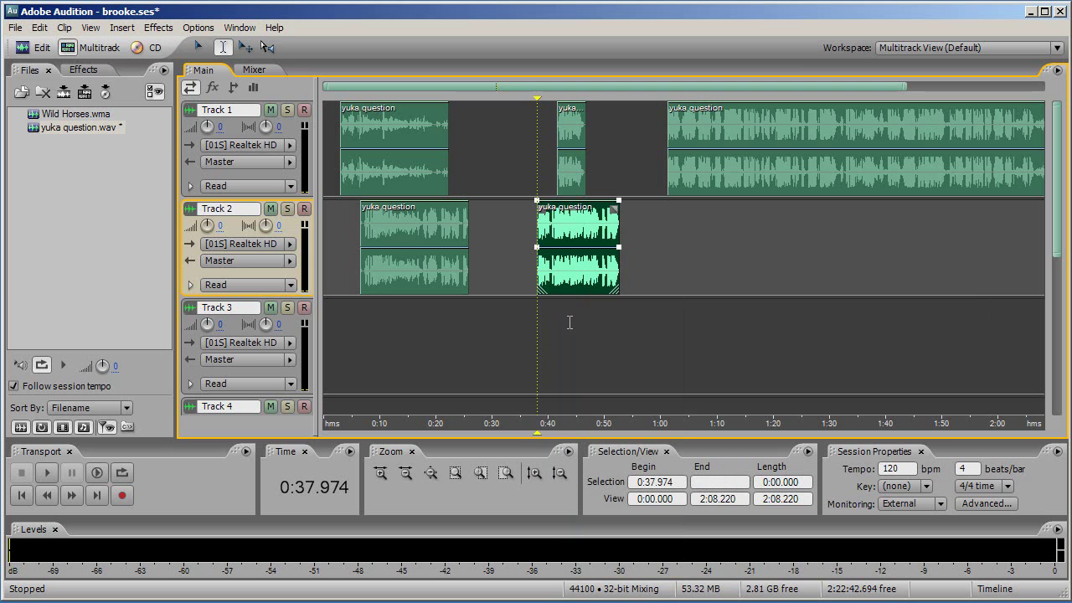
{"action": "left_click", "coordinate": [688, 132]}
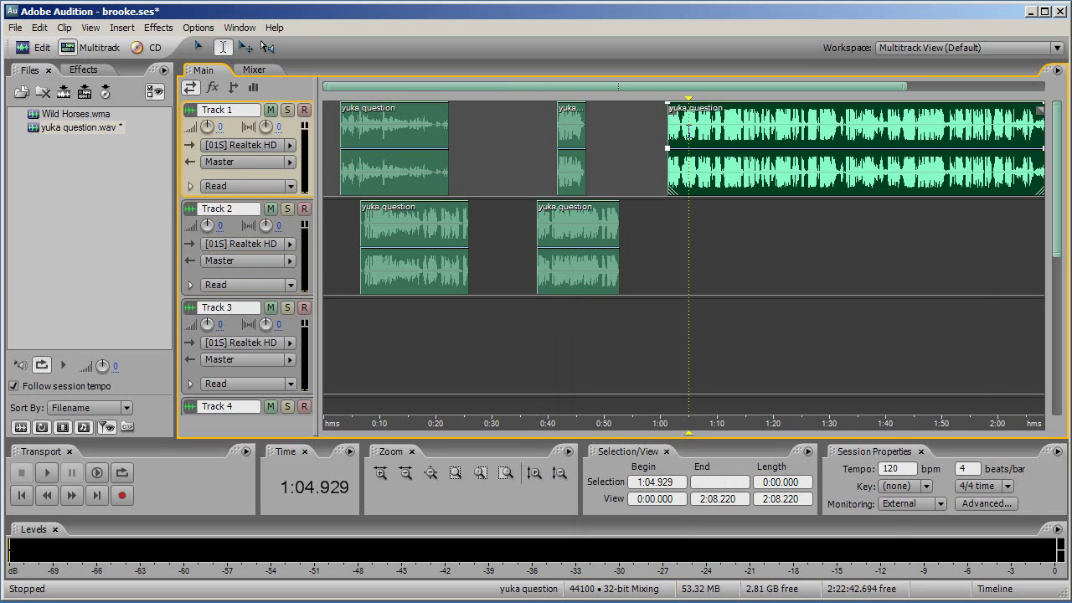
{"action": "right_click", "coordinate": [688, 123]}
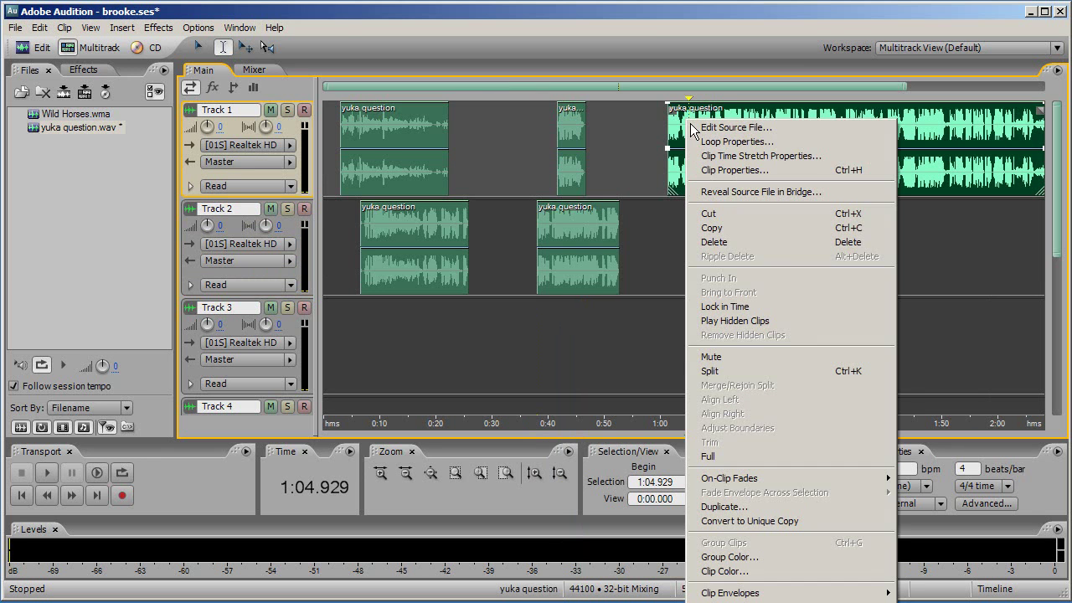
{"action": "left_click", "coordinate": [747, 378]}
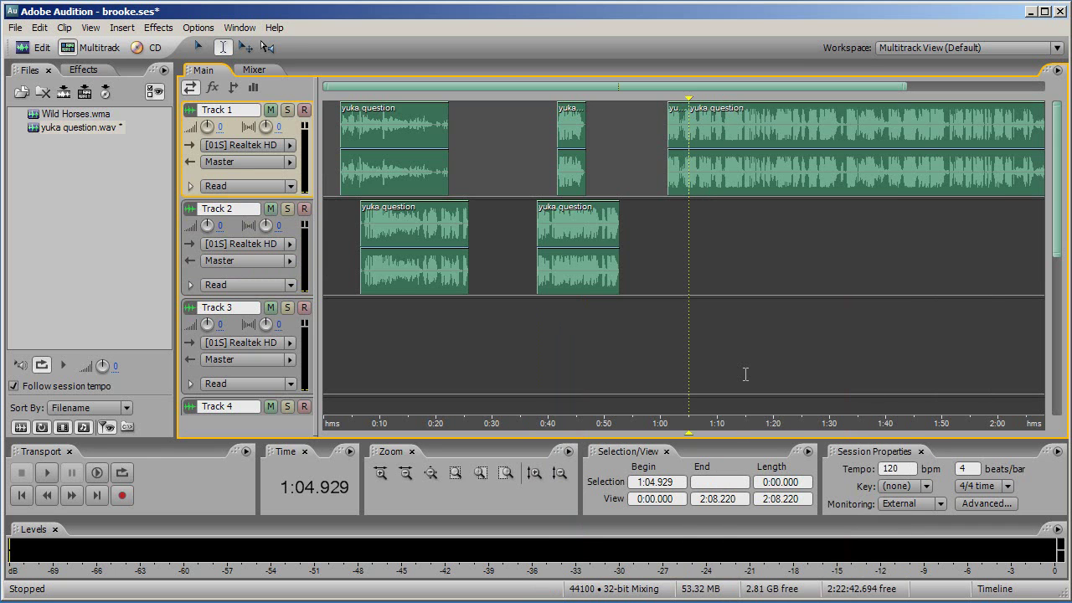
{"action": "left_click", "coordinate": [245, 47]}
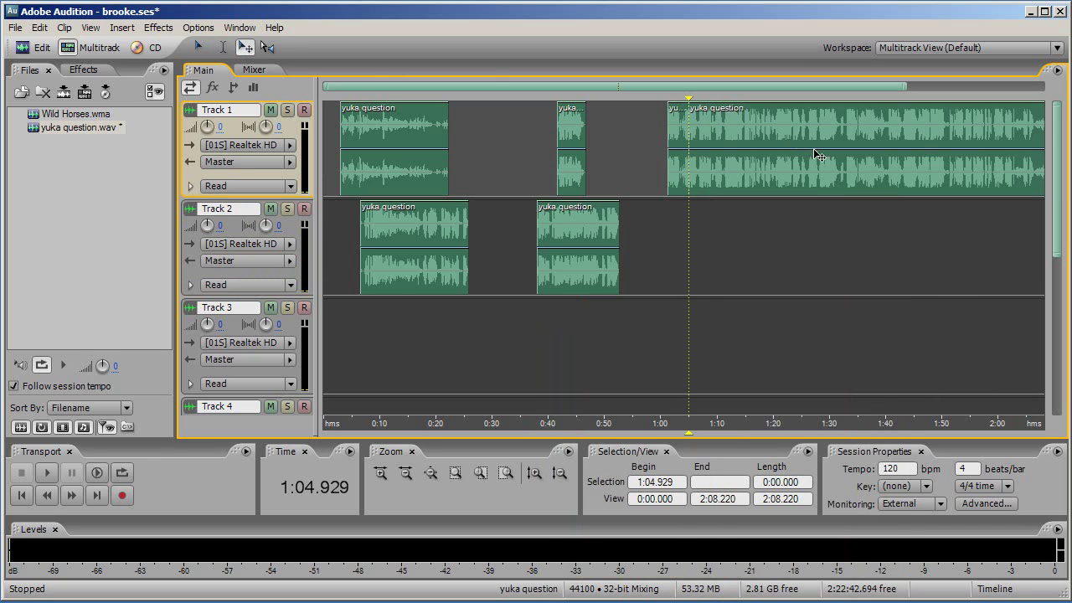
{"action": "left_click_drag", "start_coordinate": [819, 156], "coordinate": [819, 177]}
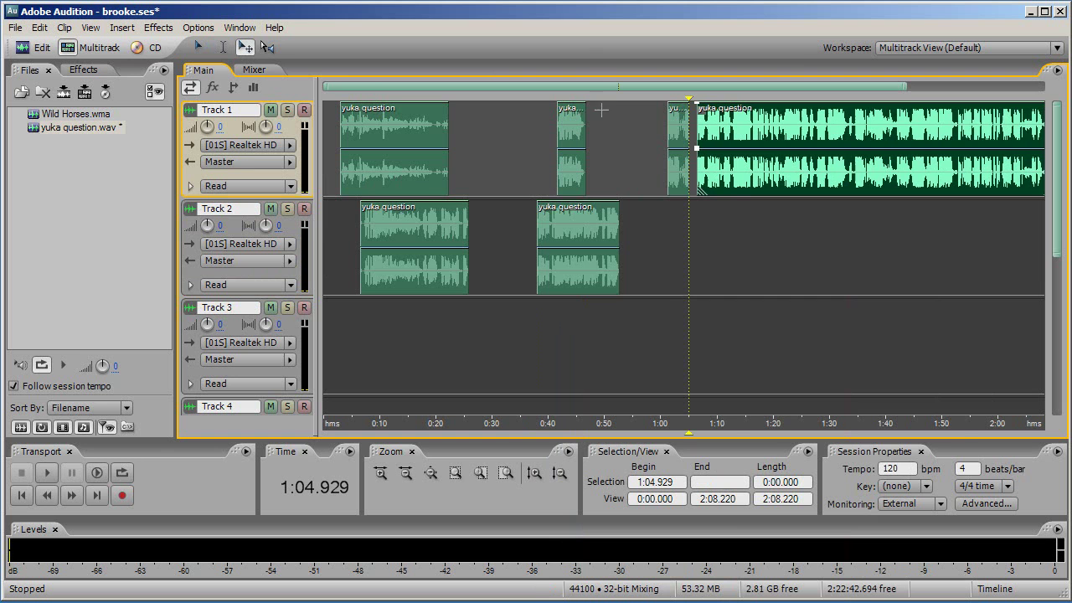
{"action": "scroll", "coordinate": [607, 86], "scroll_direction": "up", "scroll_amount": 10}
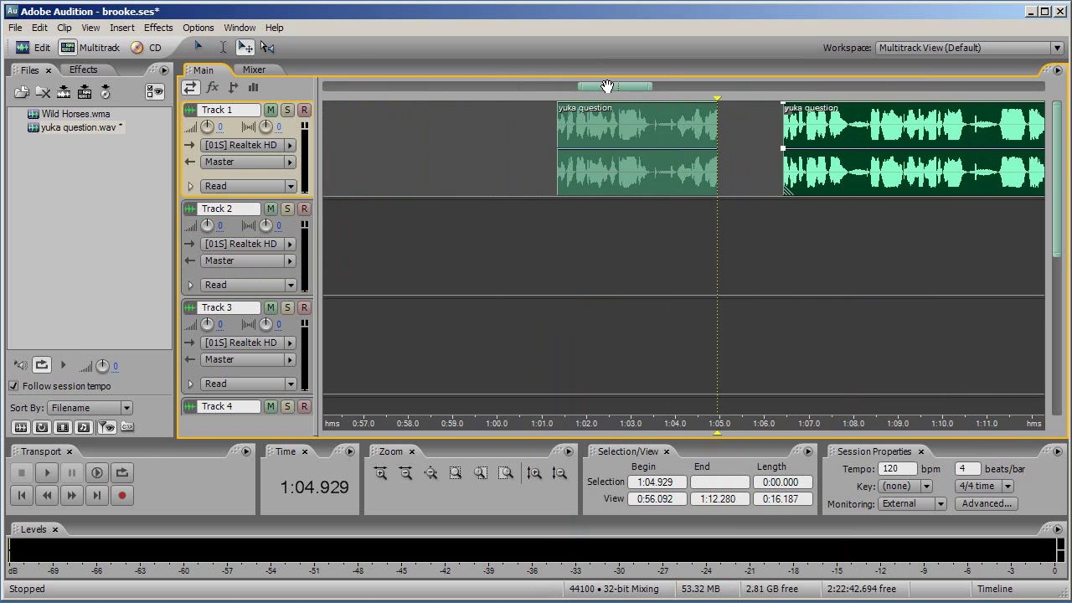
{"action": "scroll", "coordinate": [607, 86], "scroll_direction": "up", "scroll_amount": 4}
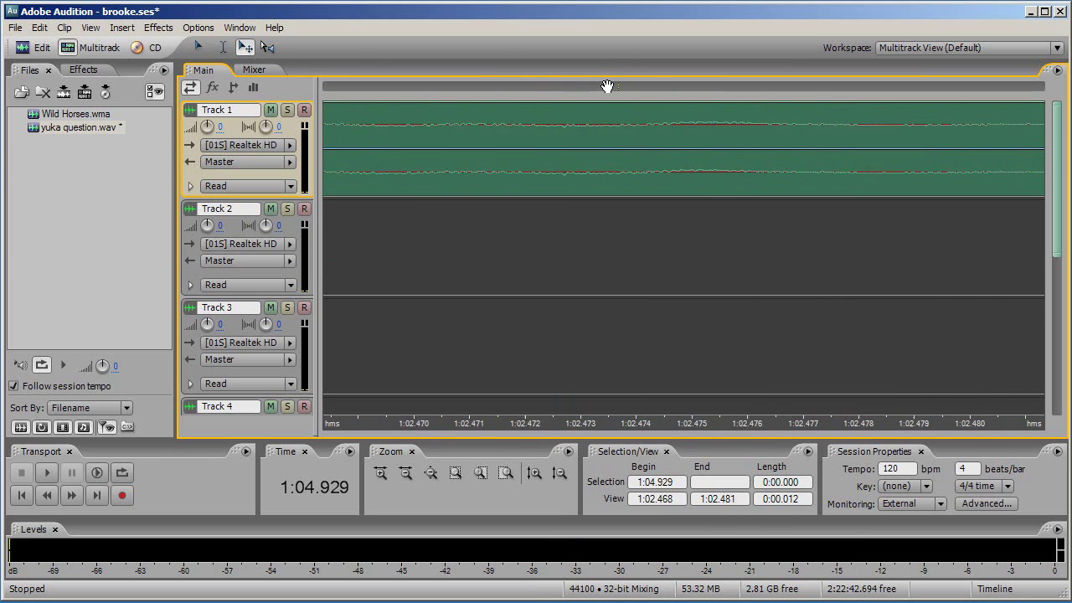
{"action": "scroll", "coordinate": [607, 86], "scroll_direction": "down", "scroll_amount": 15}
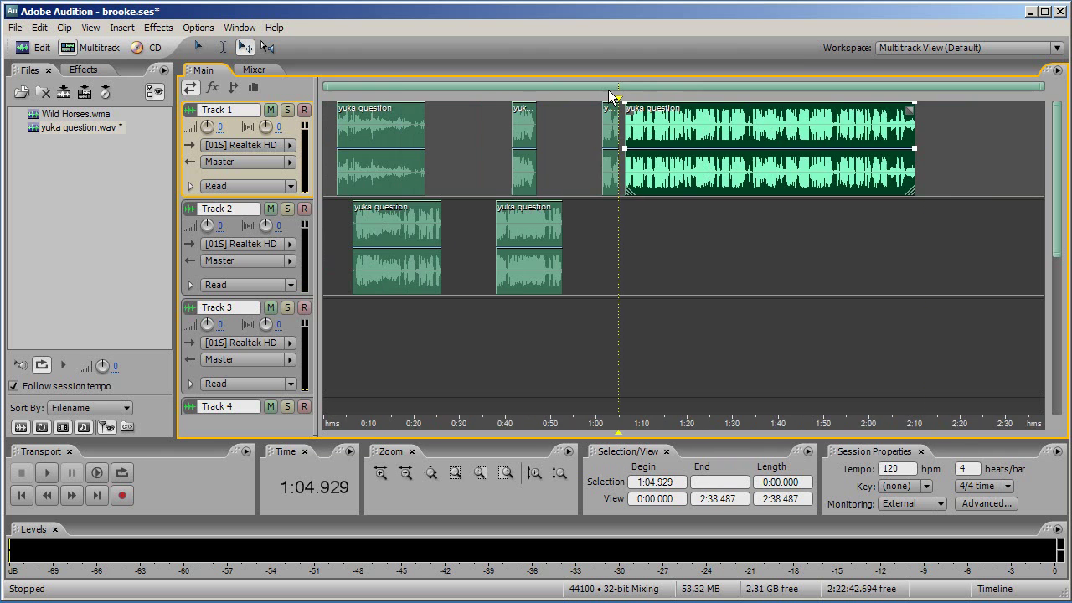
{"action": "scroll", "coordinate": [607, 88], "scroll_direction": "up", "scroll_amount": 4}
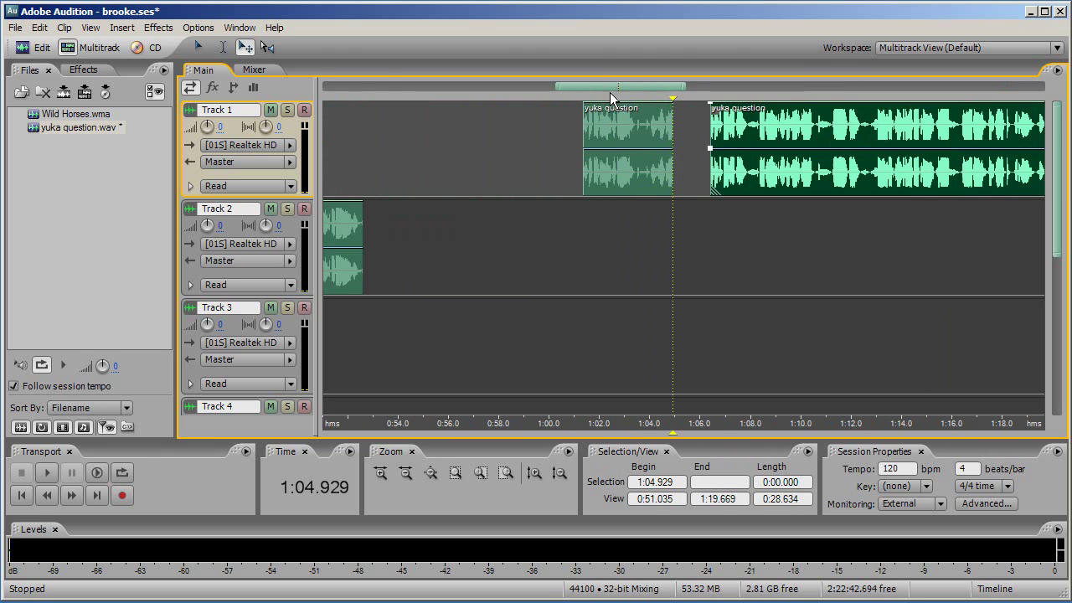
{"action": "scroll", "coordinate": [617, 98], "scroll_direction": "up", "scroll_amount": 3}
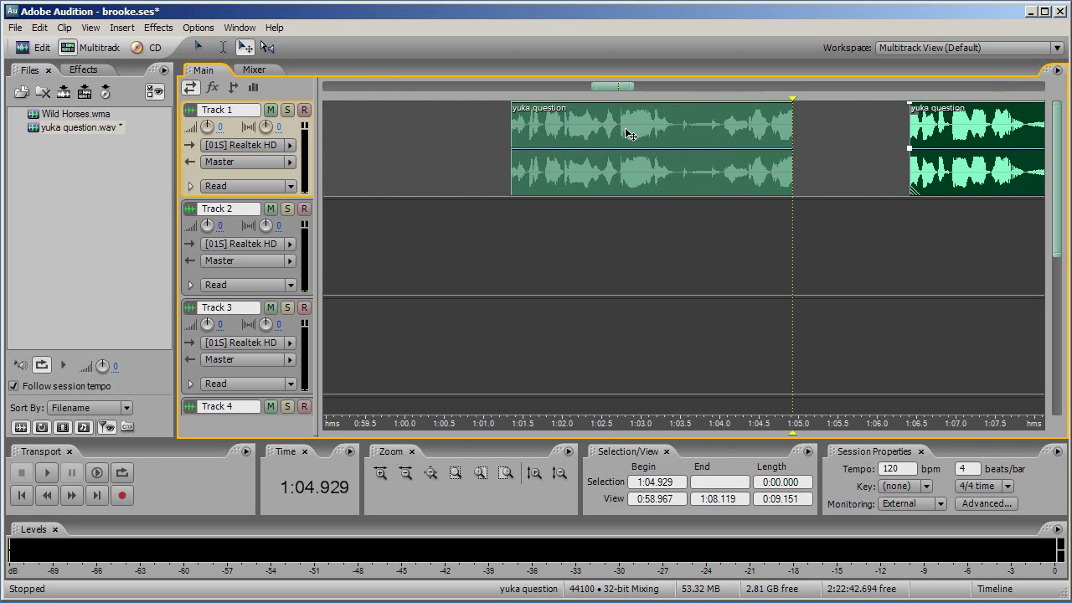
{"action": "scroll", "coordinate": [607, 87], "scroll_direction": "up", "scroll_amount": 6}
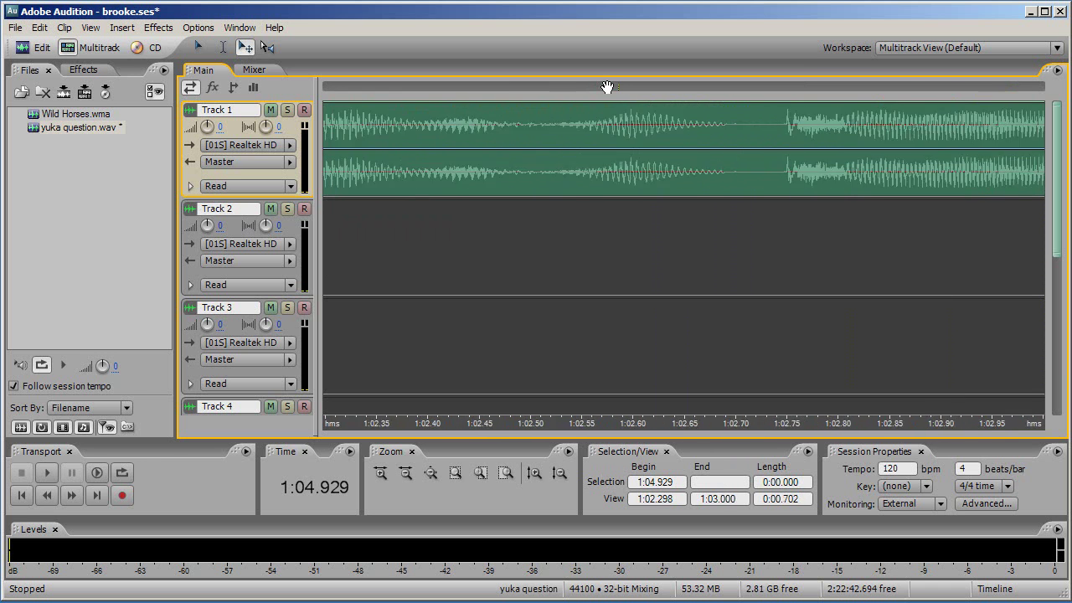
{"action": "scroll", "coordinate": [607, 87], "scroll_direction": "up", "scroll_amount": 3}
{"action": "scroll", "coordinate": [607, 87], "scroll_direction": "down", "scroll_amount": 12}
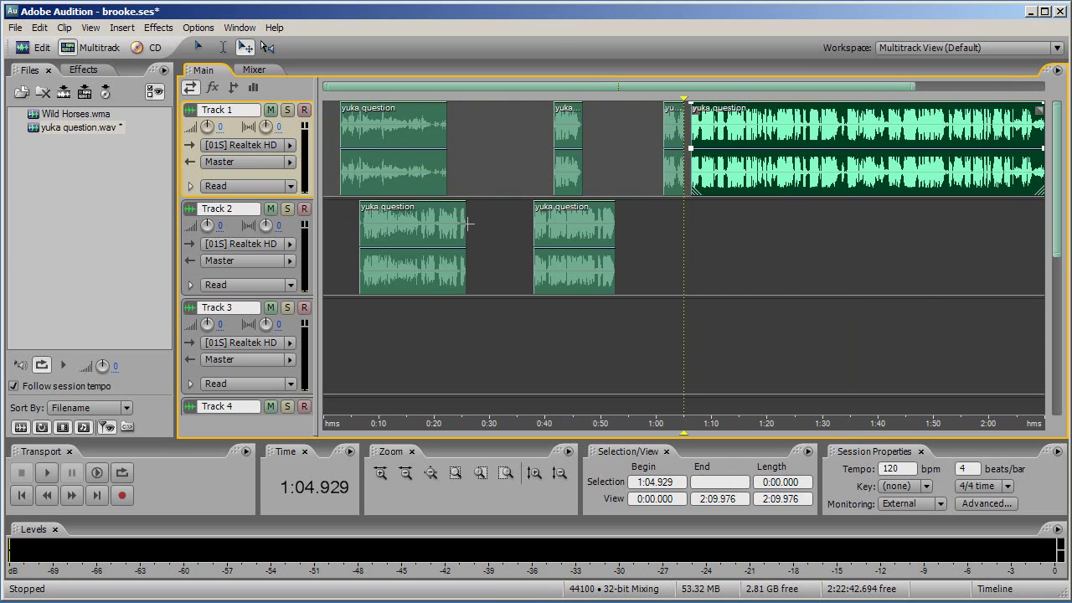
{"action": "left_click", "coordinate": [223, 47]}
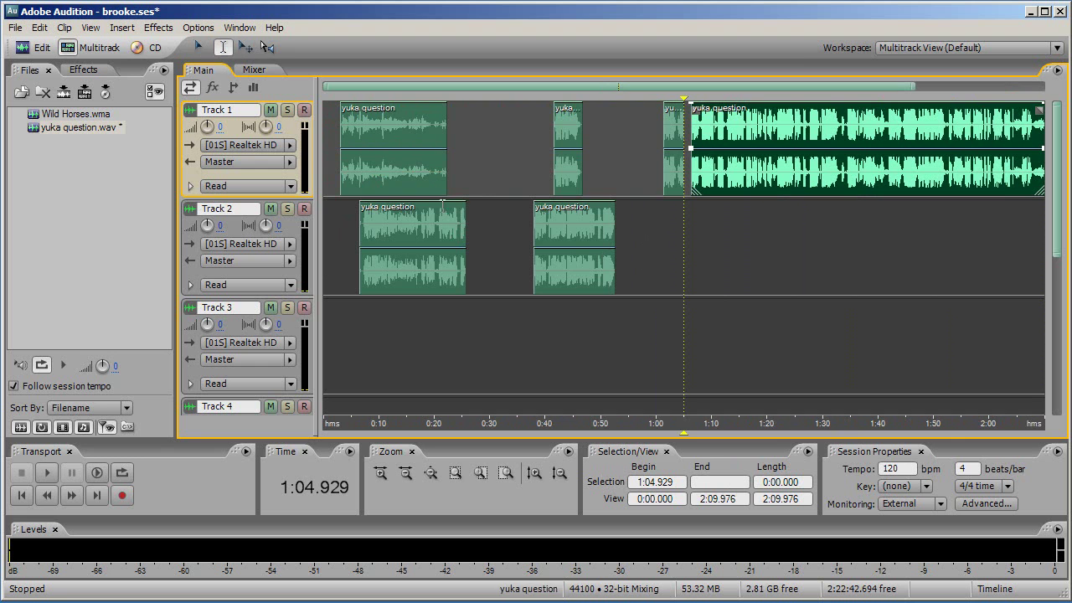
{"action": "left_click", "coordinate": [466, 219]}
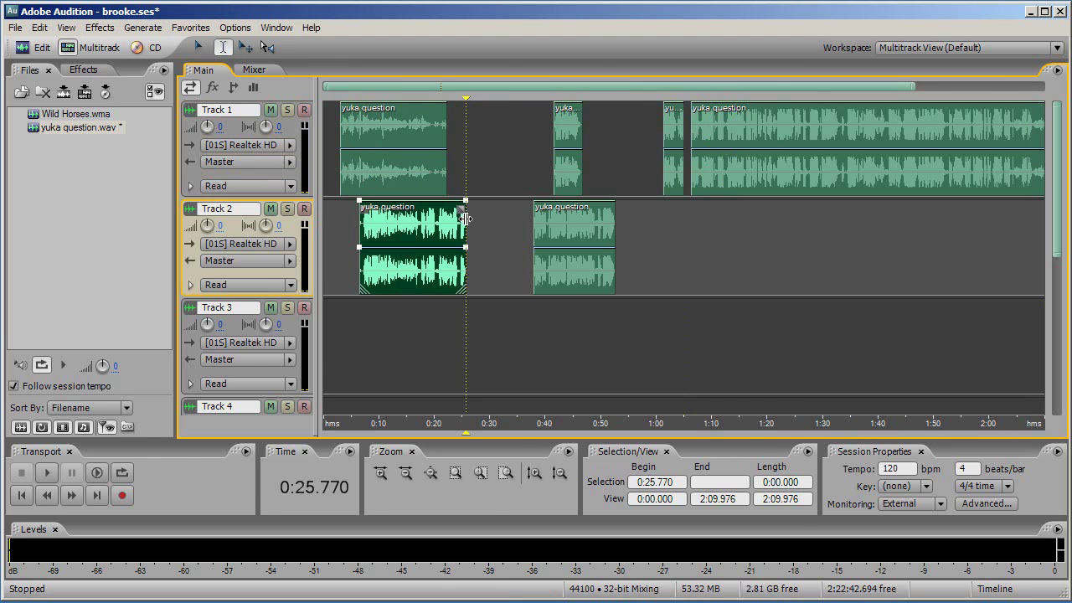
{"action": "double_click", "coordinate": [465, 219]}
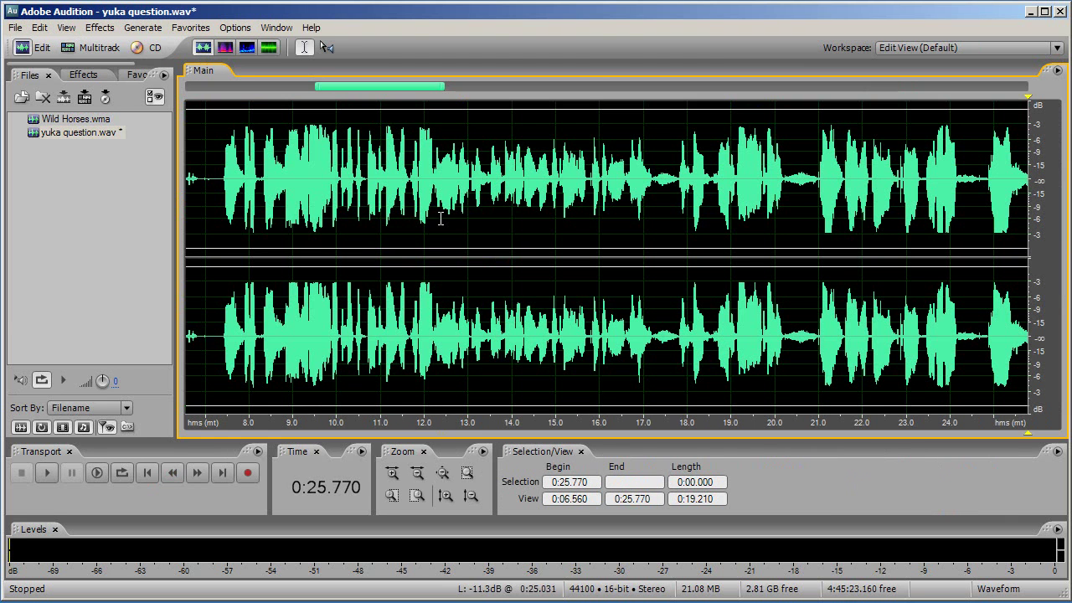
{"action": "left_click", "coordinate": [72, 50]}
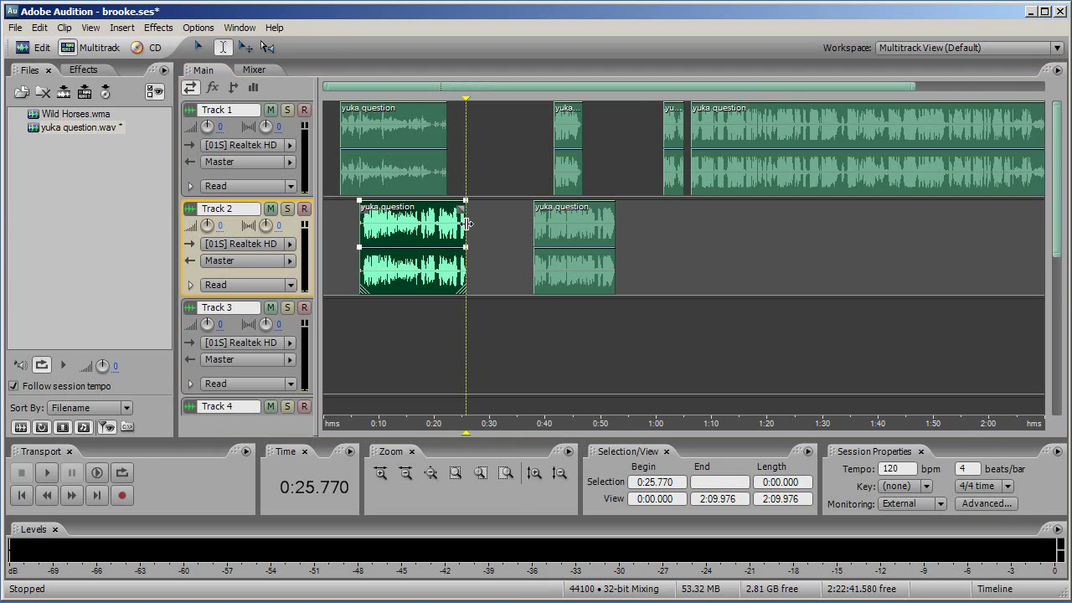
{"action": "left_click_drag", "start_coordinate": [467, 224], "coordinate": [435, 223]}
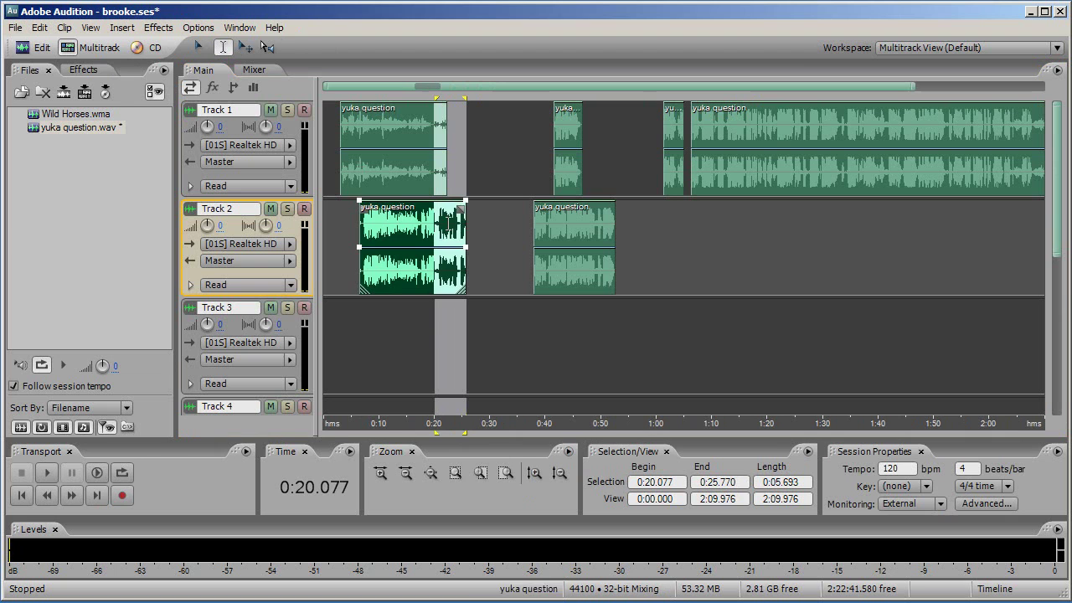
{"action": "key", "text": "Delete"}
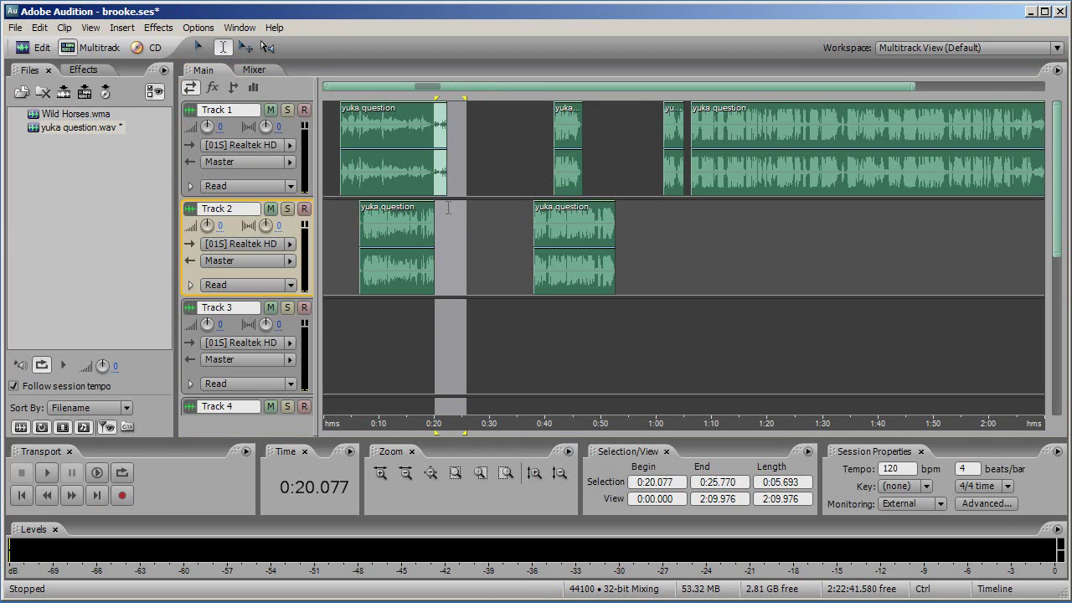
{"action": "key", "text": "ctrl+z"}
{"action": "left_click", "coordinate": [505, 266]}
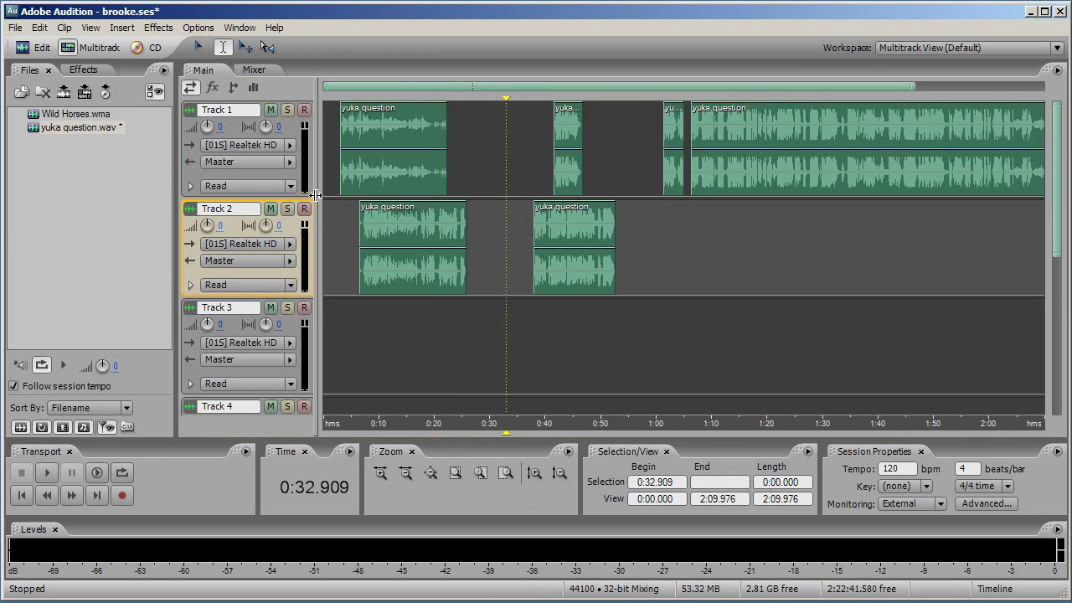
Place Wild Horses.wma on Track 3 at 0:00 and delete the music after 0:57.817.
{"action": "left_click_drag", "start_coordinate": [64, 117], "coordinate": [392, 354]}
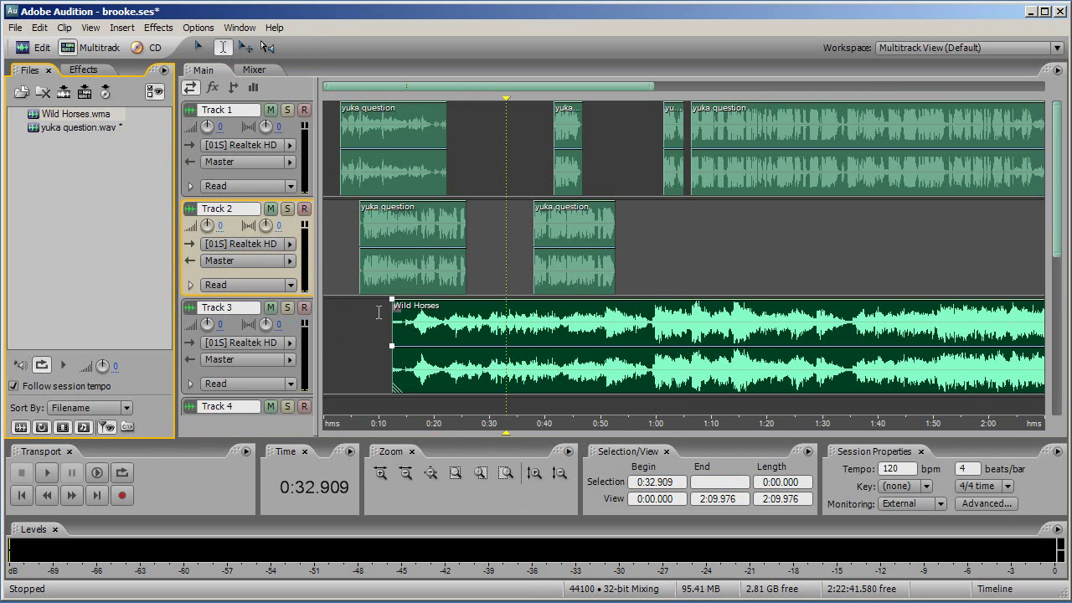
{"action": "left_click", "coordinate": [244, 47]}
{"action": "left_click", "coordinate": [445, 344]}
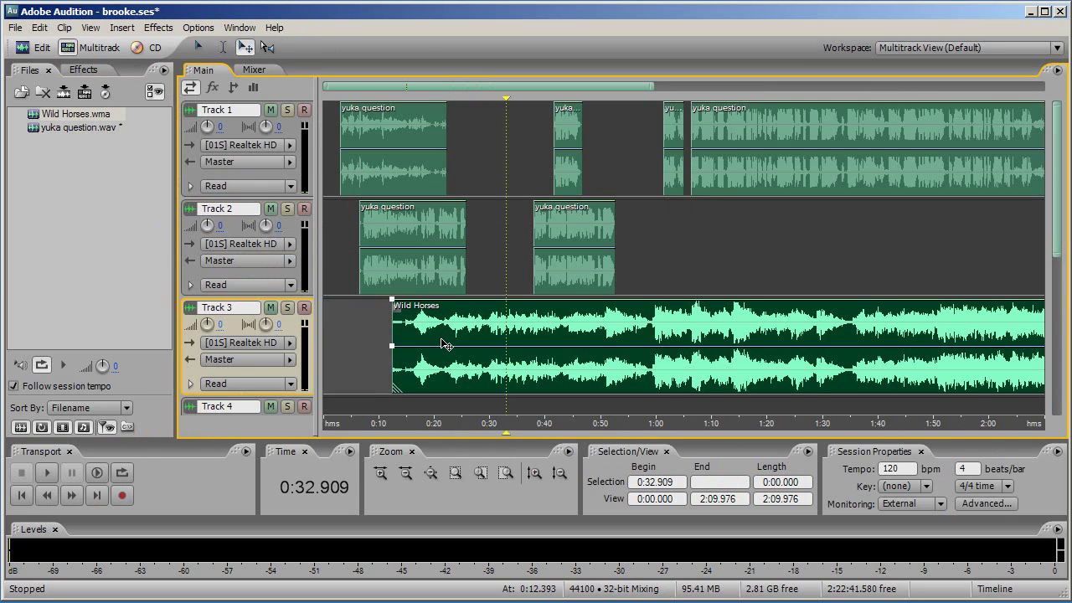
{"action": "left_click_drag", "start_coordinate": [445, 344], "coordinate": [372, 324]}
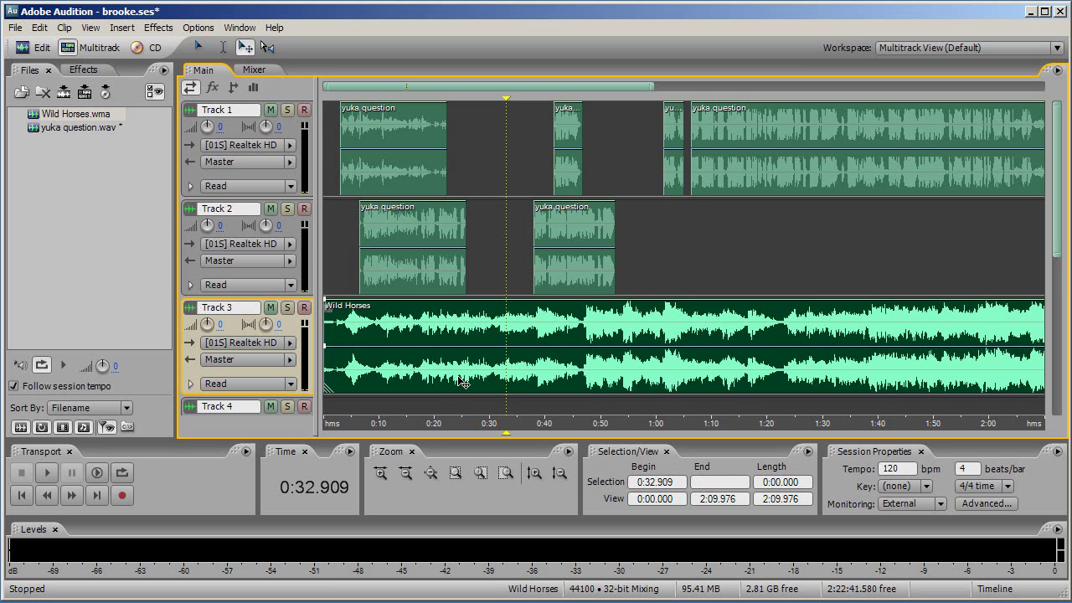
{"action": "left_click", "coordinate": [222, 47]}
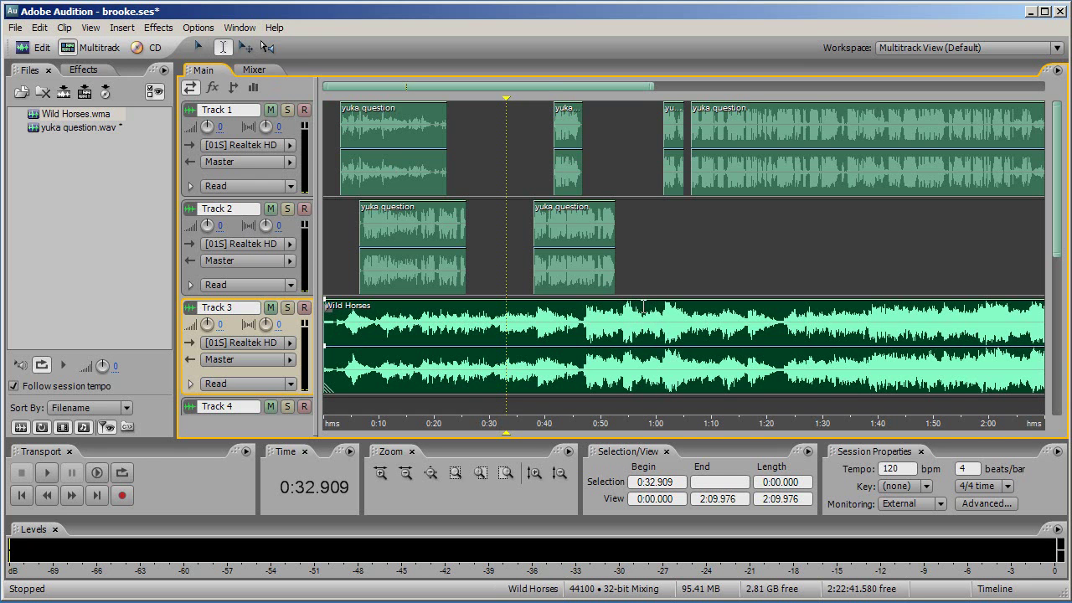
{"action": "left_click_drag", "start_coordinate": [643, 305], "coordinate": [820, 332]}
{"action": "left_click", "coordinate": [652, 332]}
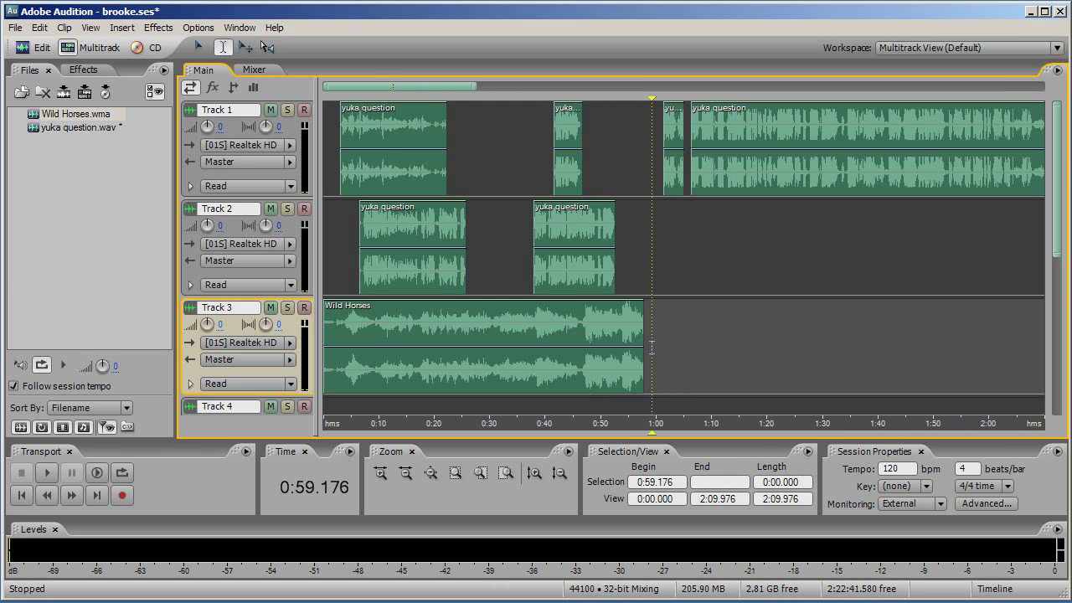
Give the first yuka question clip on Track 2 a fade-in and a fade-out.
{"action": "left_click", "coordinate": [405, 265]}
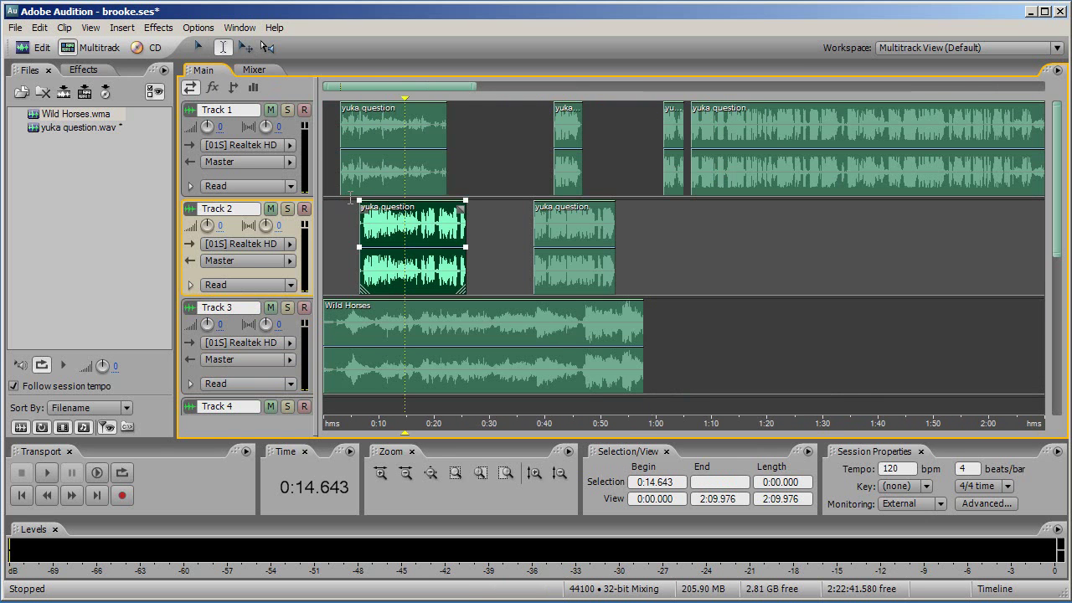
{"action": "left_click_drag", "start_coordinate": [366, 213], "coordinate": [398, 214]}
{"action": "key", "text": "="}
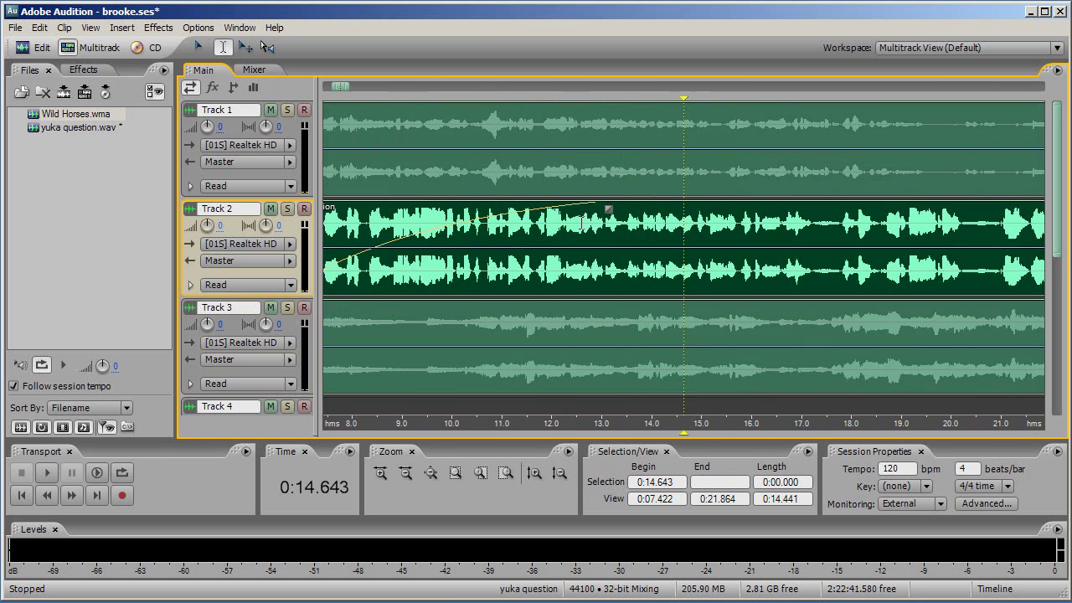
{"action": "key", "text": "minus"}
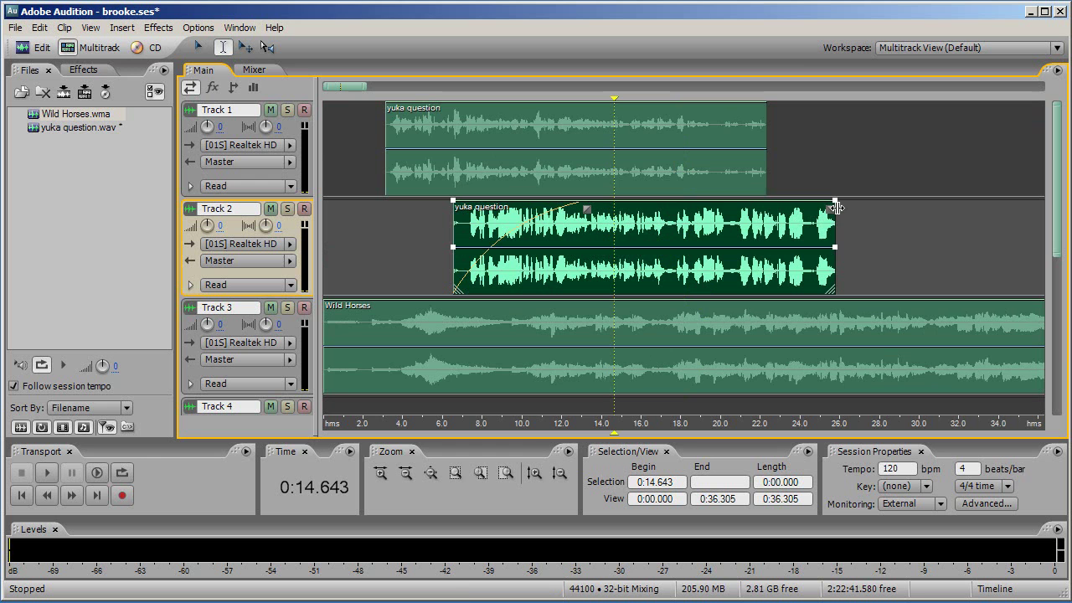
{"action": "left_click_drag", "start_coordinate": [830, 205], "coordinate": [709, 235]}
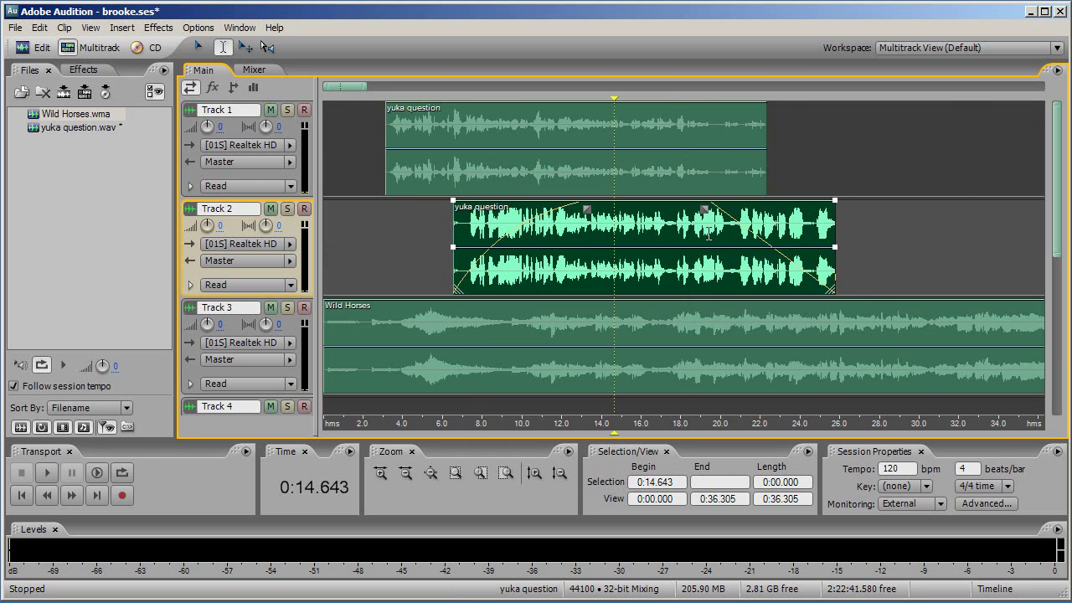
{"action": "key", "text": "minus"}
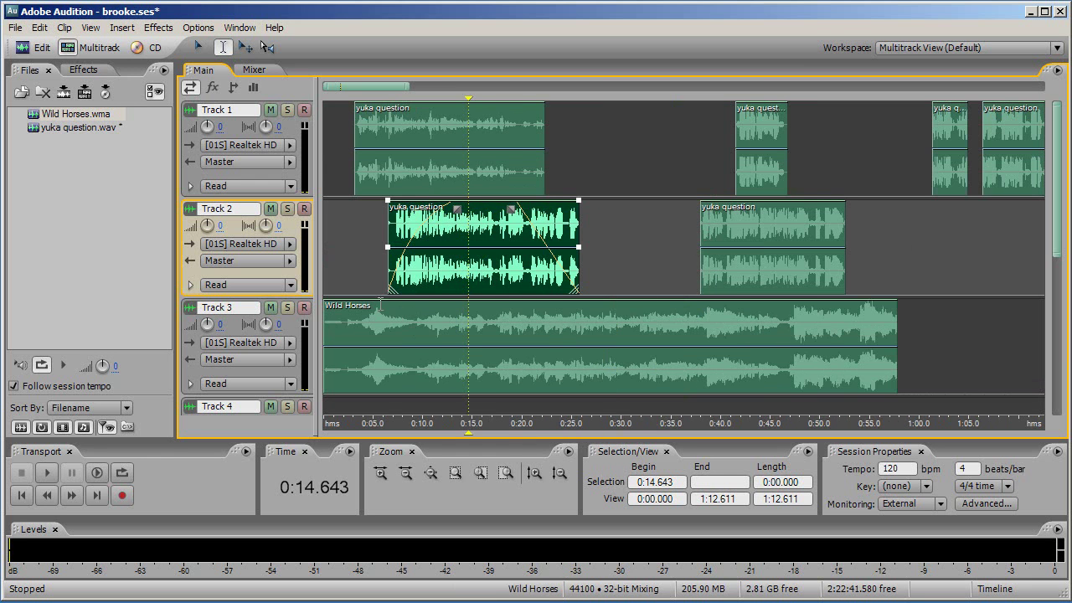
Split the Wild Horses clip at 0:06.560 and 0:25.770.
{"action": "left_click", "coordinate": [388, 305]}
{"action": "right_click", "coordinate": [388, 304]}
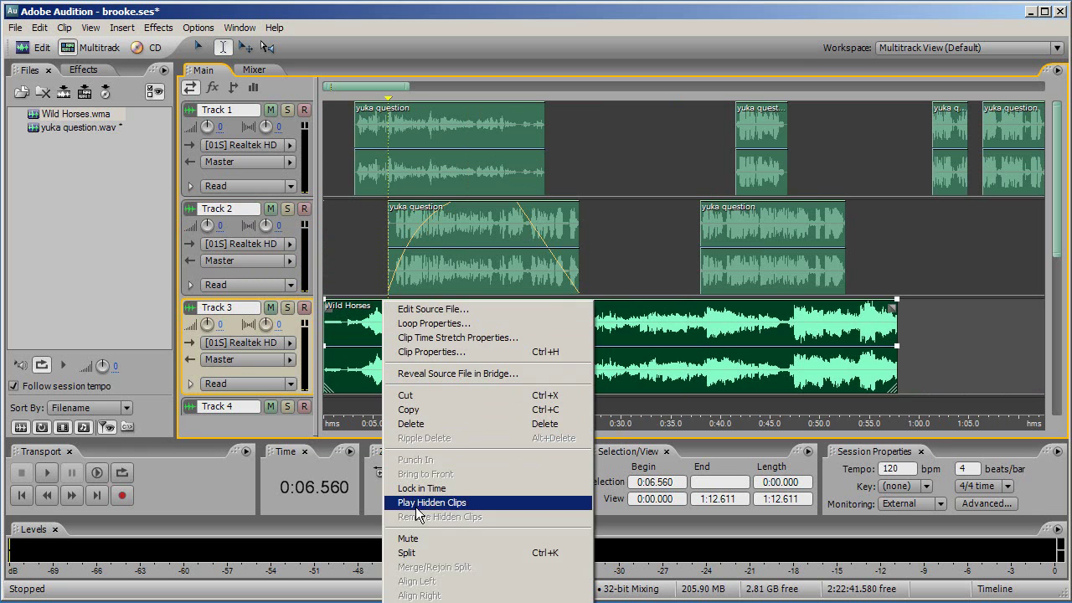
{"action": "left_click", "coordinate": [414, 555]}
{"action": "left_click", "coordinate": [578, 310]}
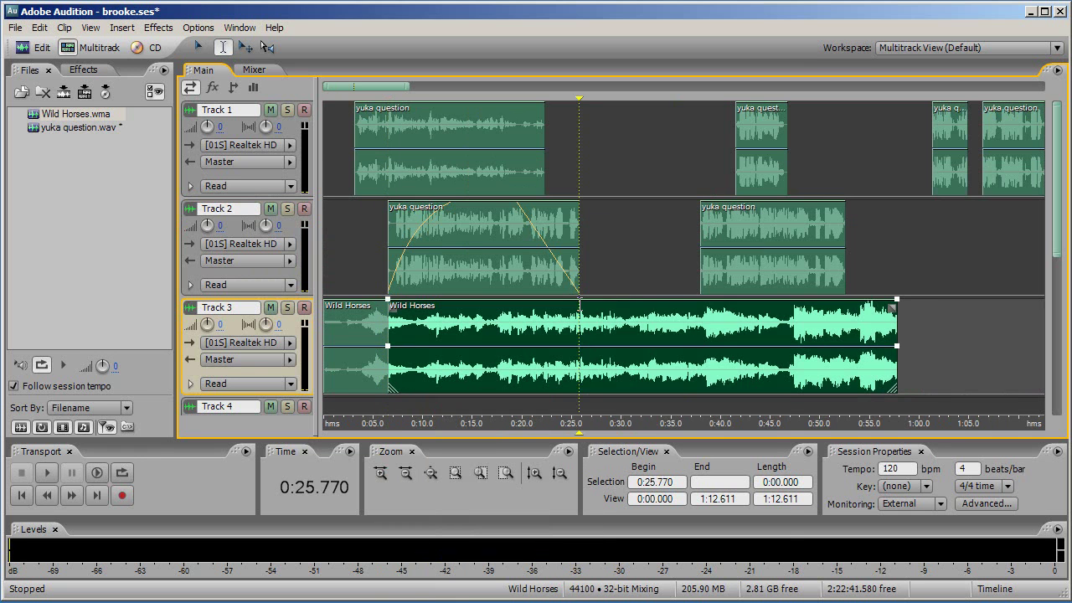
{"action": "right_click", "coordinate": [578, 301]}
{"action": "left_click", "coordinate": [599, 555]}
Lower the middle music piece's volume envelope to about -4.5 dB.
{"action": "left_click", "coordinate": [469, 336]}
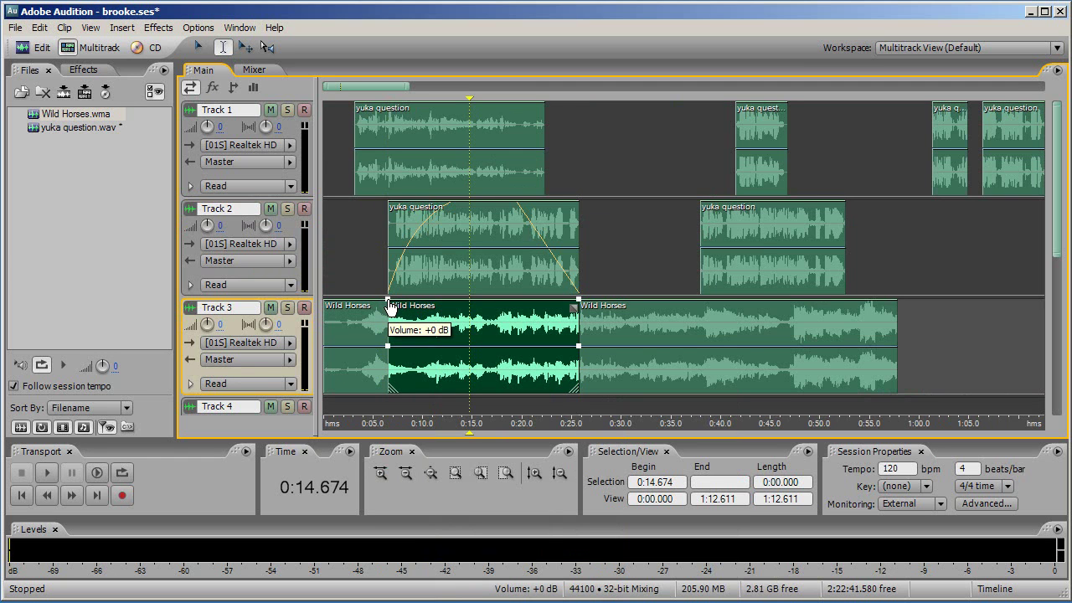
{"action": "left_click_drag", "start_coordinate": [390, 308], "coordinate": [392, 343]}
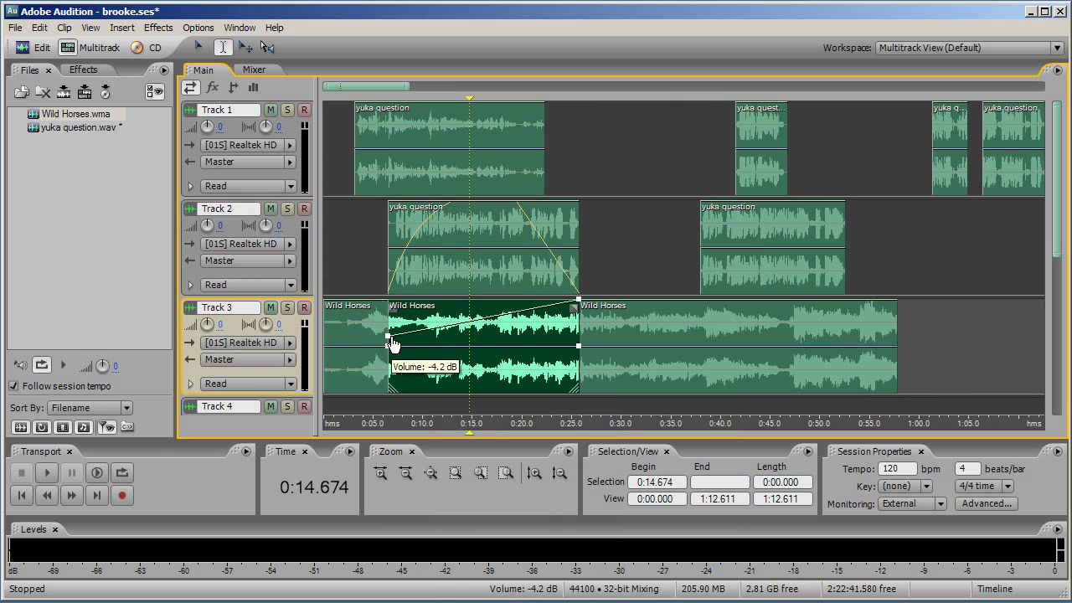
{"action": "left_click_drag", "start_coordinate": [578, 301], "coordinate": [579, 340]}
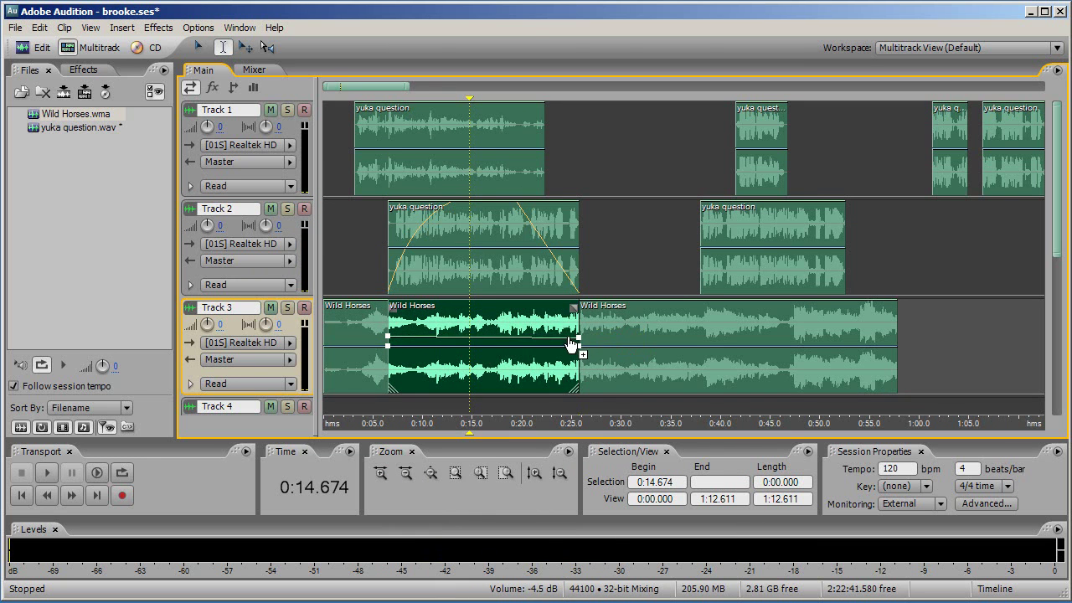
Split the music again at 0:38.018 and dip the last piece's volume at its start.
{"action": "left_click", "coordinate": [701, 308]}
{"action": "right_click", "coordinate": [701, 307]}
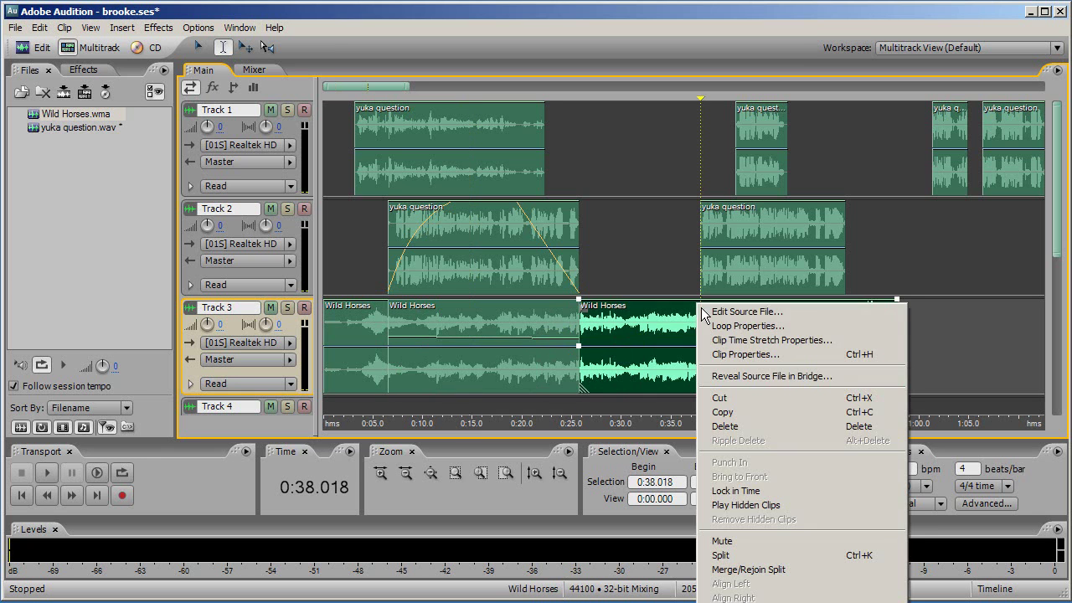
{"action": "left_click", "coordinate": [720, 555]}
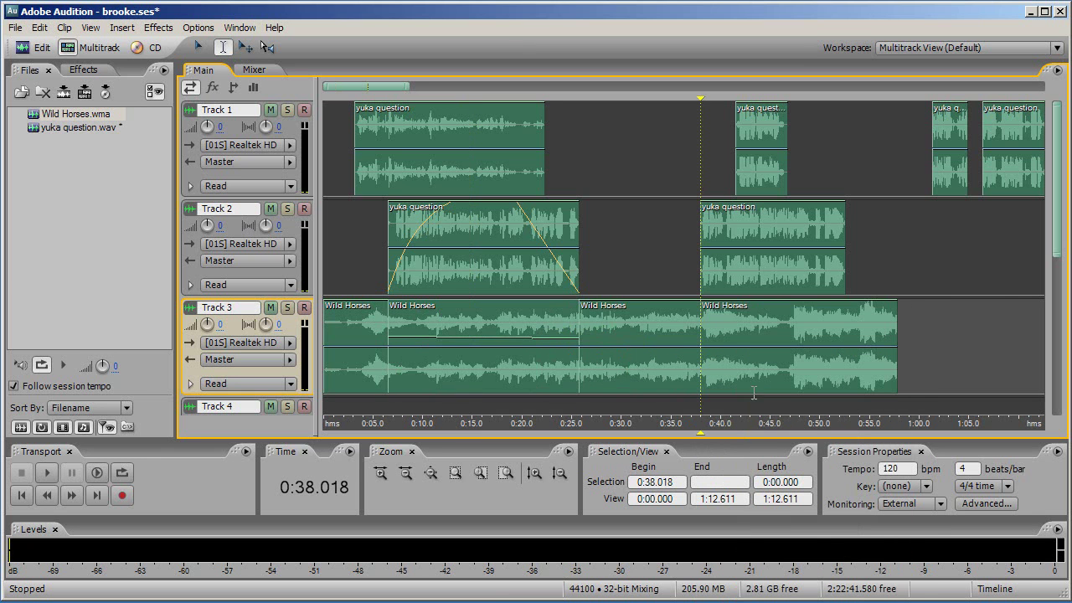
{"action": "left_click", "coordinate": [845, 306]}
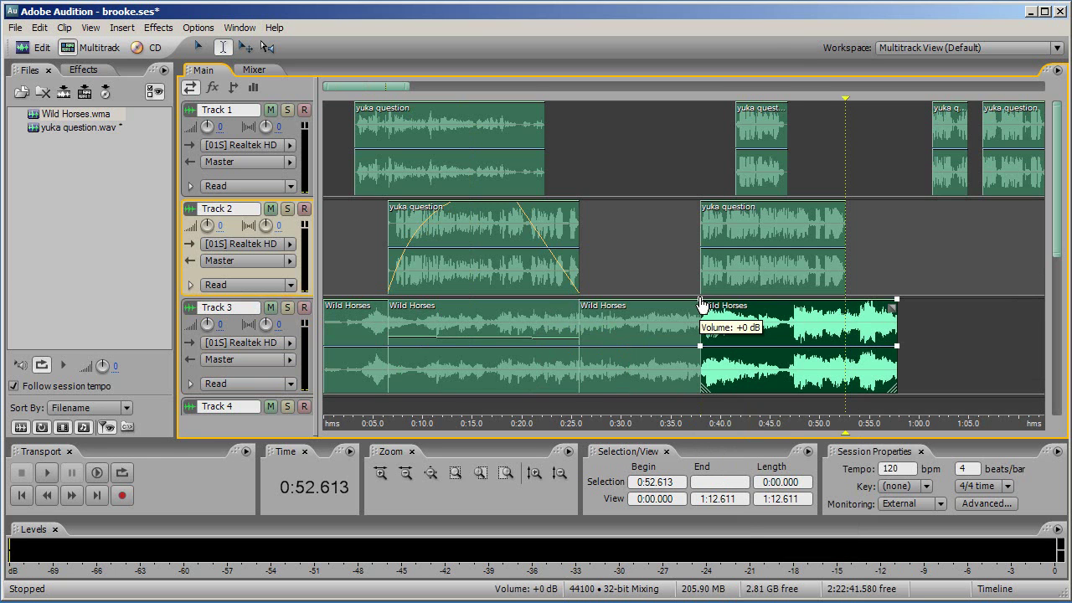
{"action": "left_click_drag", "start_coordinate": [701, 300], "coordinate": [729, 343]}
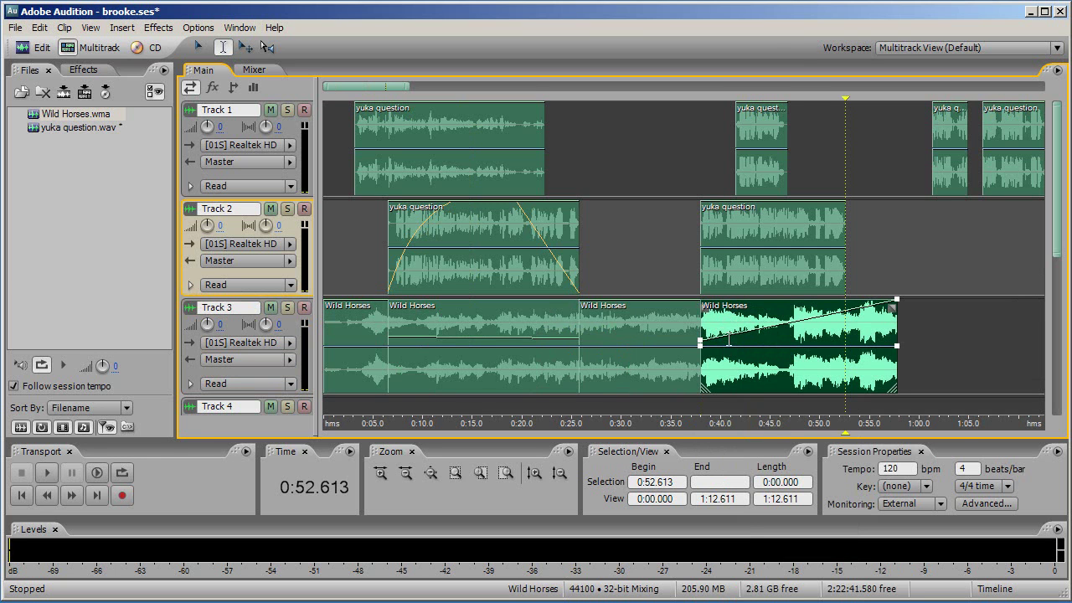
Add a fade-in and fade-out to the middle Wild Horses clip.
{"action": "left_click", "coordinate": [630, 326]}
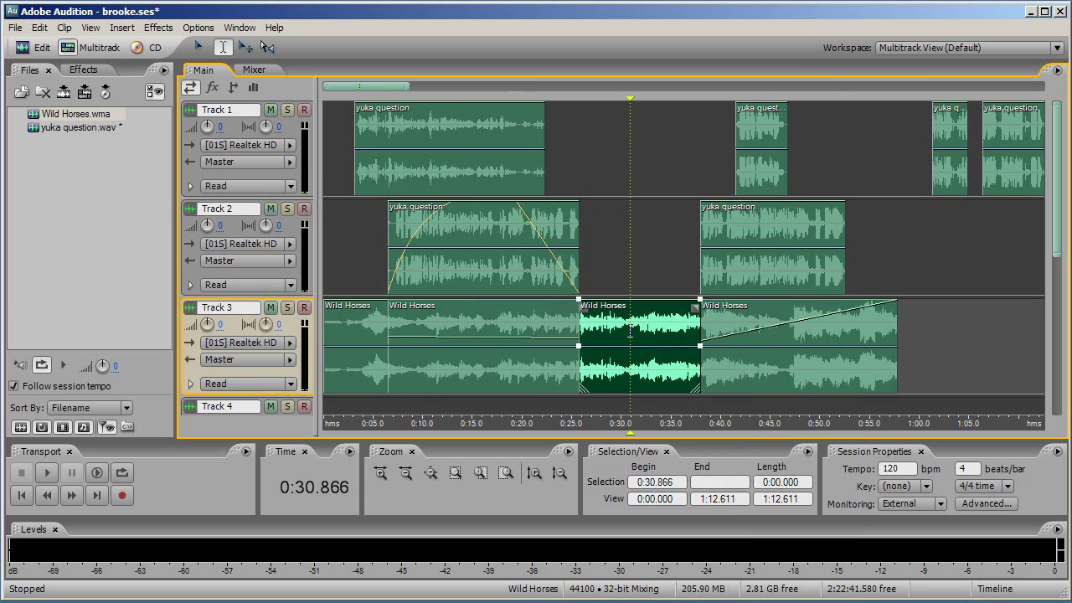
{"action": "left_click_drag", "start_coordinate": [579, 302], "coordinate": [625, 310]}
{"action": "left_click_drag", "start_coordinate": [694, 308], "coordinate": [643, 307]}
Fade the first Wild Horses clip in and out, and fade out Track 2's second voice clip.
{"action": "double_click", "coordinate": [569, 307]}
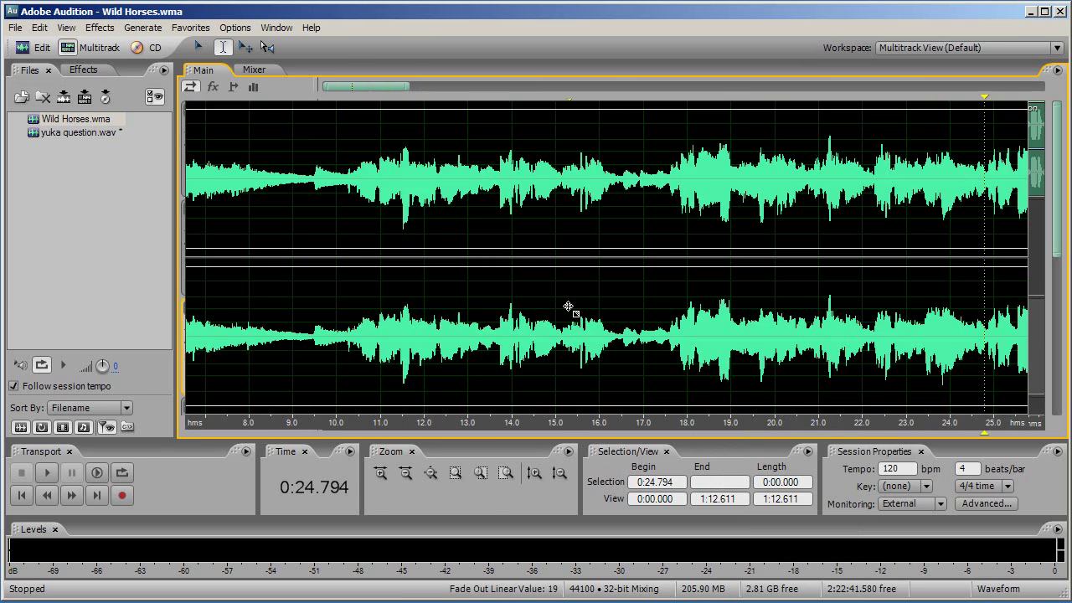
{"action": "left_click", "coordinate": [90, 47]}
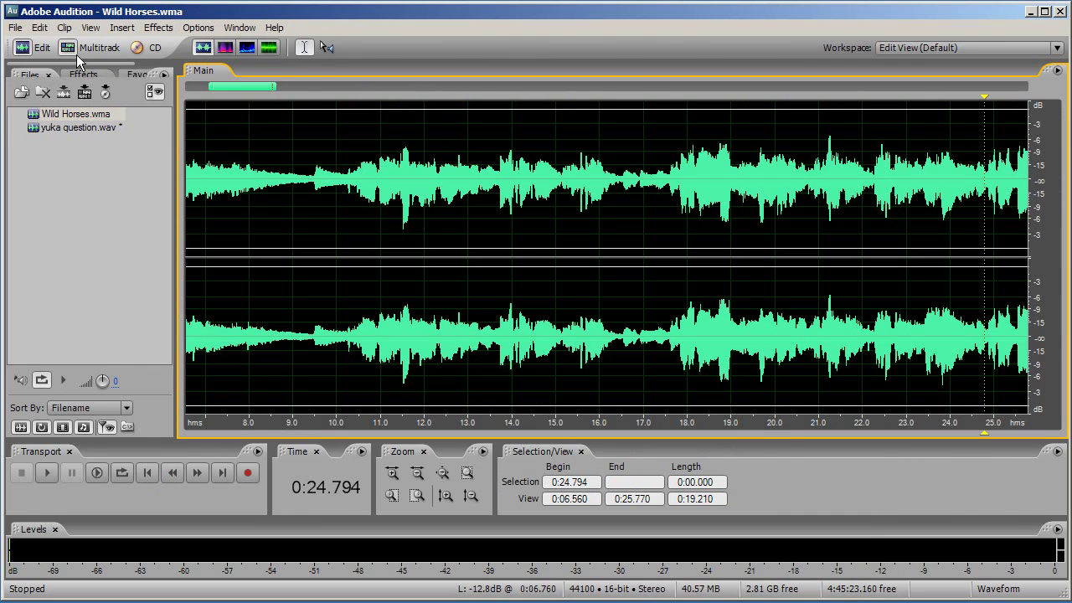
{"action": "left_click_drag", "start_coordinate": [571, 306], "coordinate": [525, 312]}
{"action": "left_click_drag", "start_coordinate": [394, 308], "coordinate": [411, 307]}
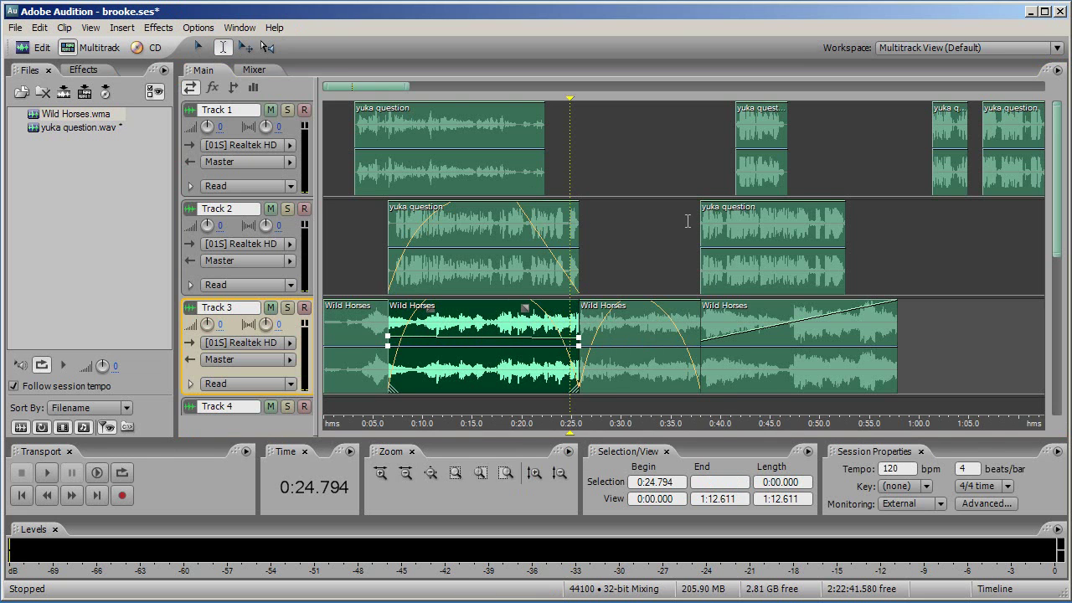
{"action": "left_click", "coordinate": [718, 228]}
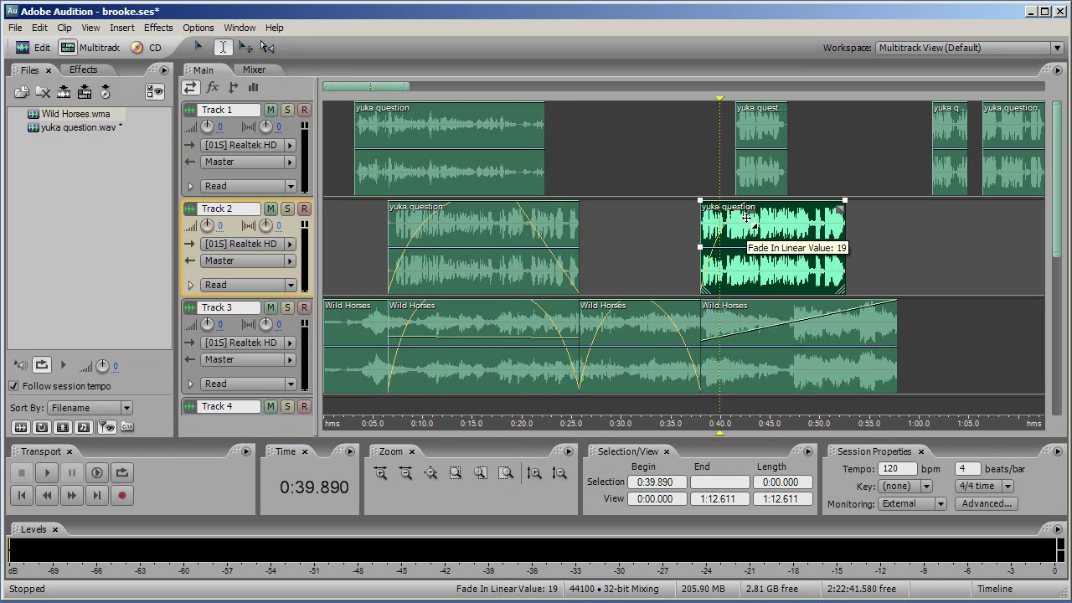
{"action": "left_click_drag", "start_coordinate": [840, 209], "coordinate": [803, 221]}
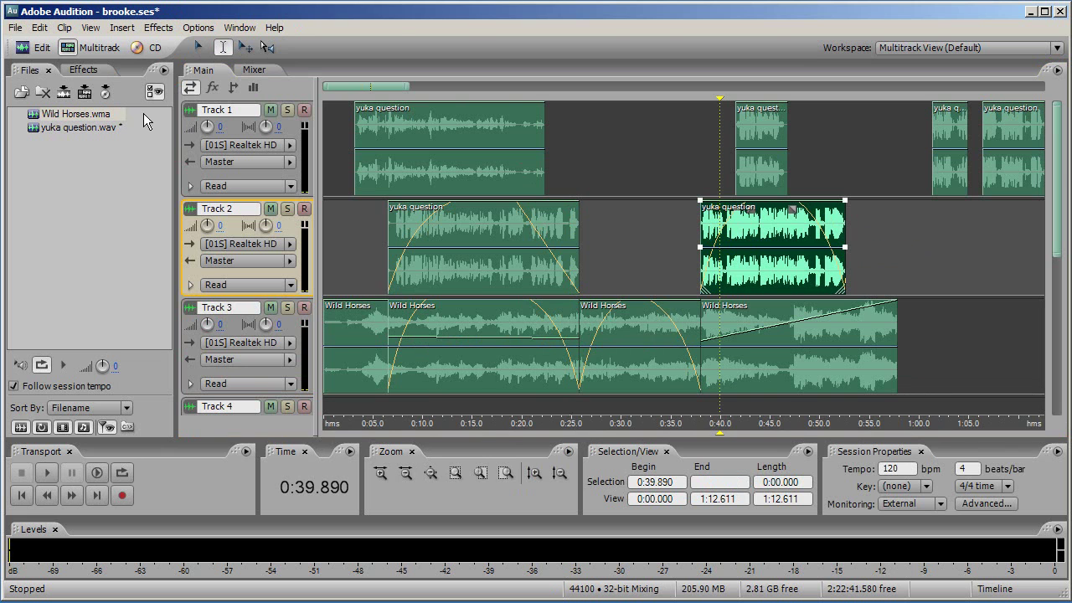
Save the session and the yuka question audio changes, then mute Track 1.
{"action": "left_click", "coordinate": [16, 28]}
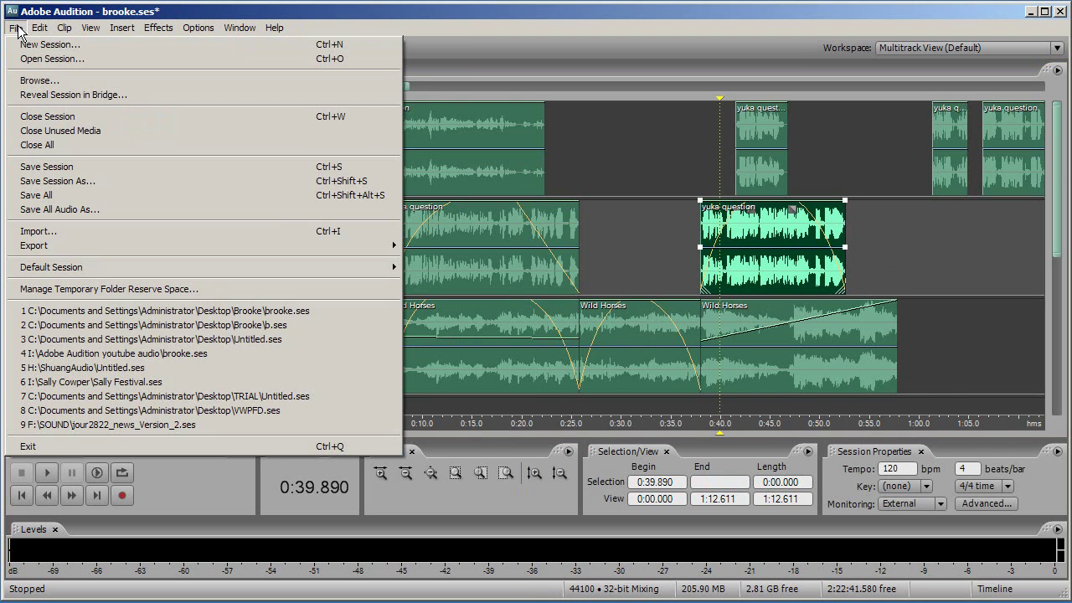
{"action": "left_click", "coordinate": [25, 166]}
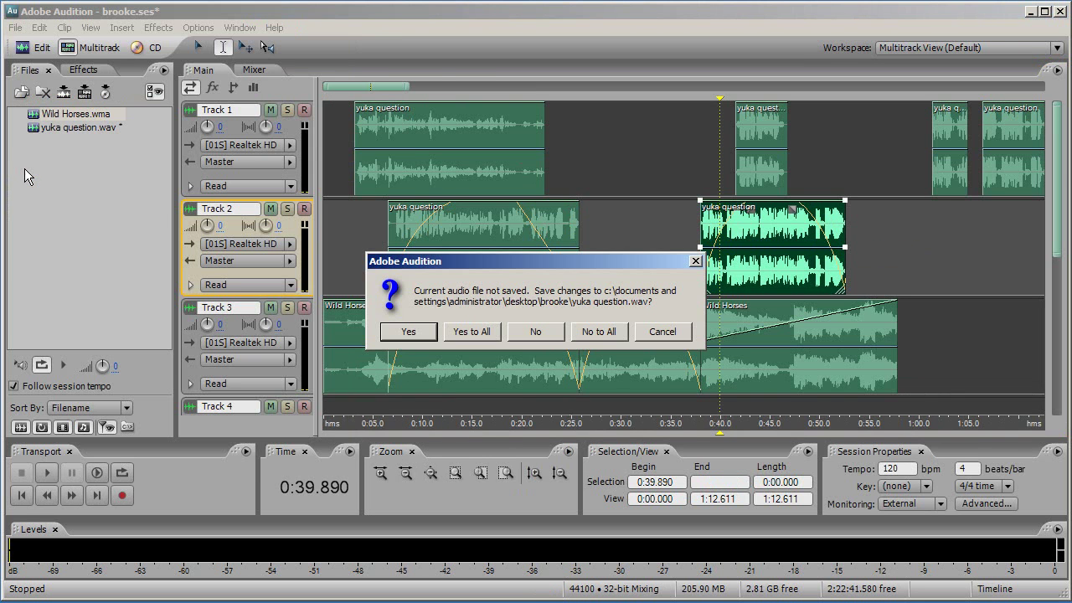
{"action": "left_click", "coordinate": [415, 333]}
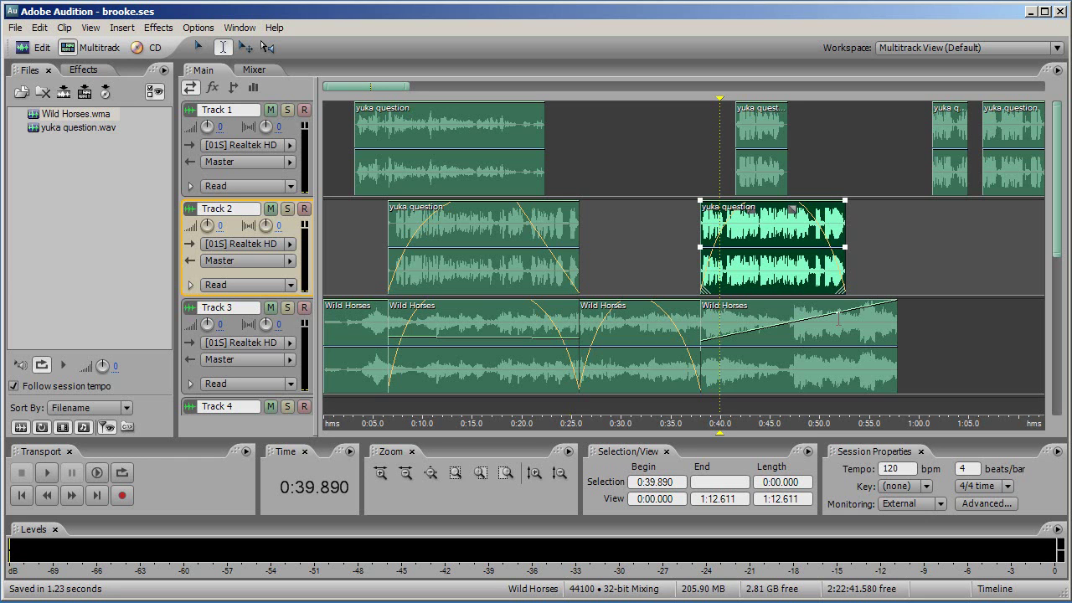
{"action": "left_click", "coordinate": [268, 113]}
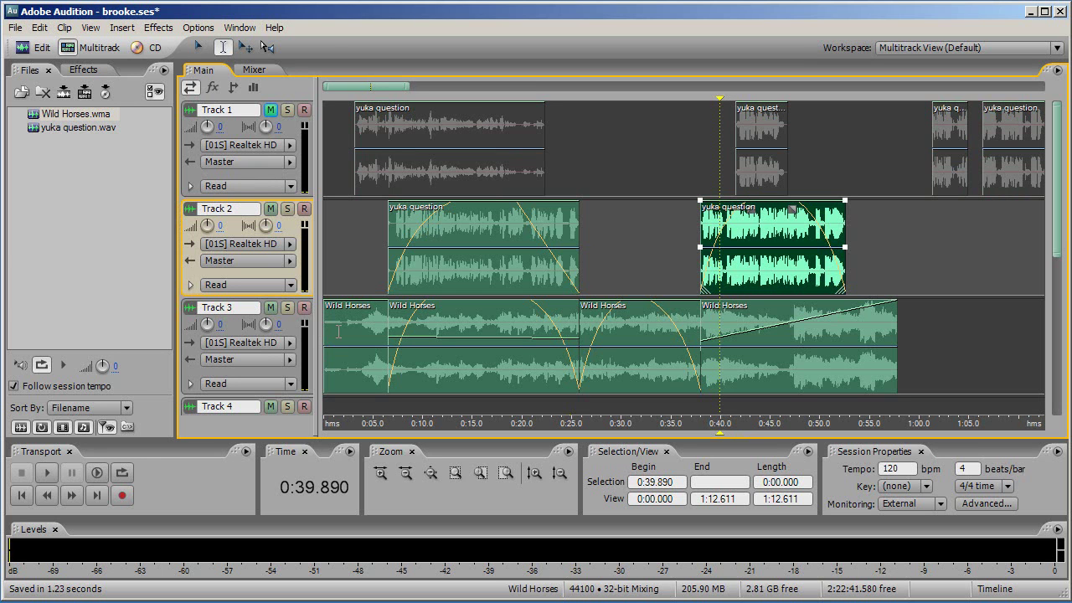
Start an Audio Mix Down export of the session as brooke_mixdown.mp3 in mp3PRO (*.mp3) format.
{"action": "left_click", "coordinate": [16, 29]}
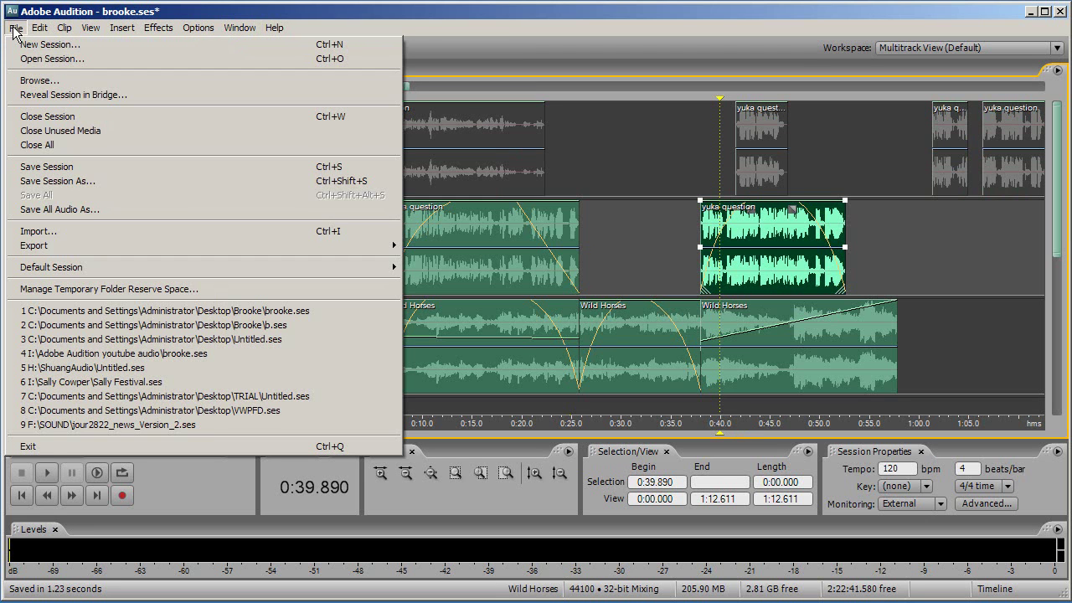
{"action": "mouse_move", "coordinate": [53, 255]}
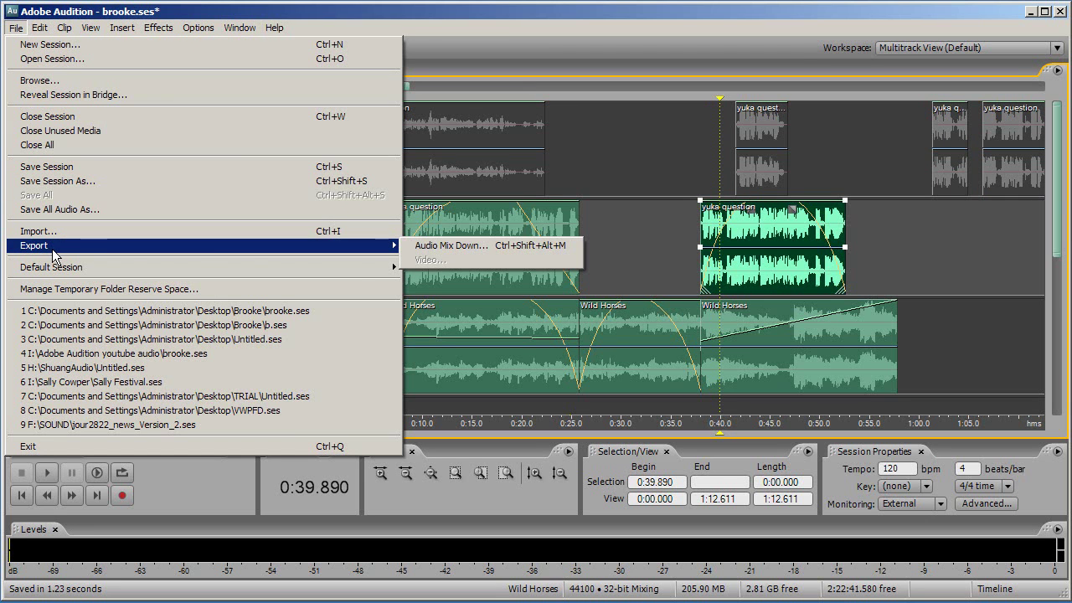
{"action": "left_click", "coordinate": [453, 248]}
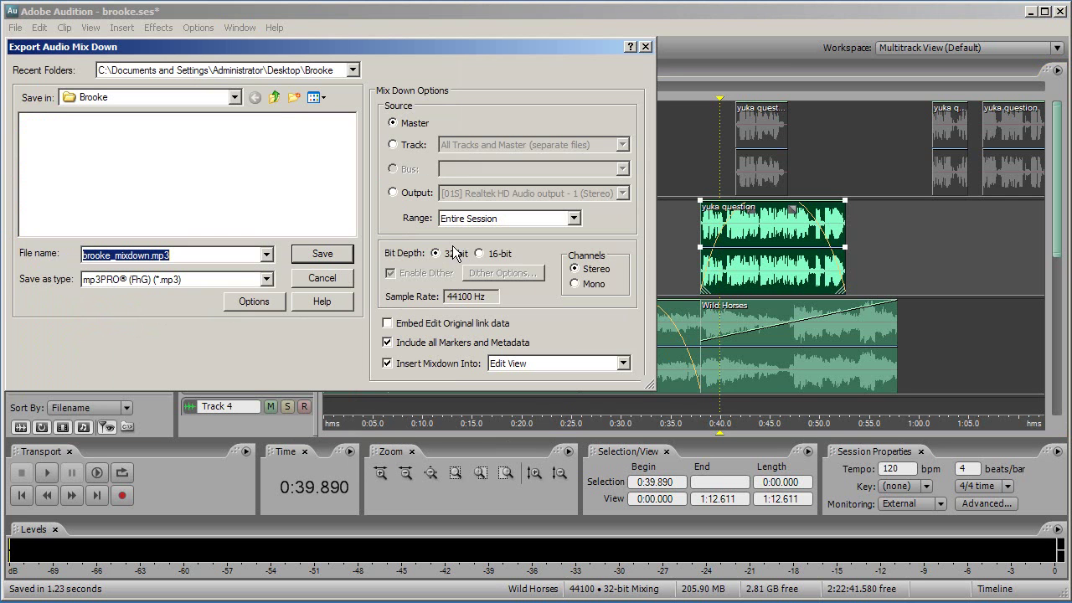
{"action": "left_click", "coordinate": [267, 279]}
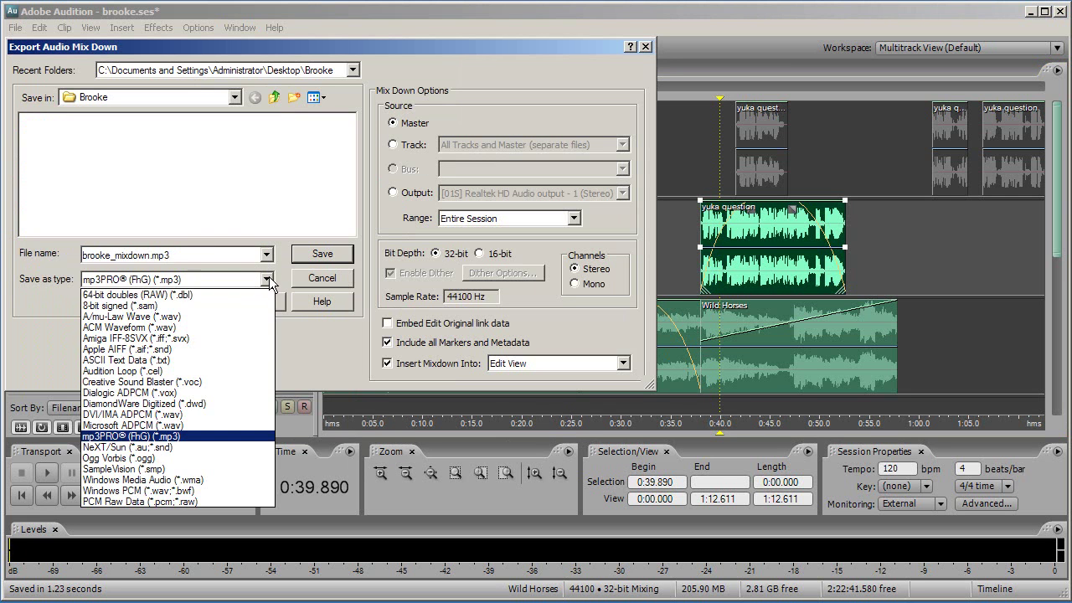
{"action": "left_click", "coordinate": [126, 436]}
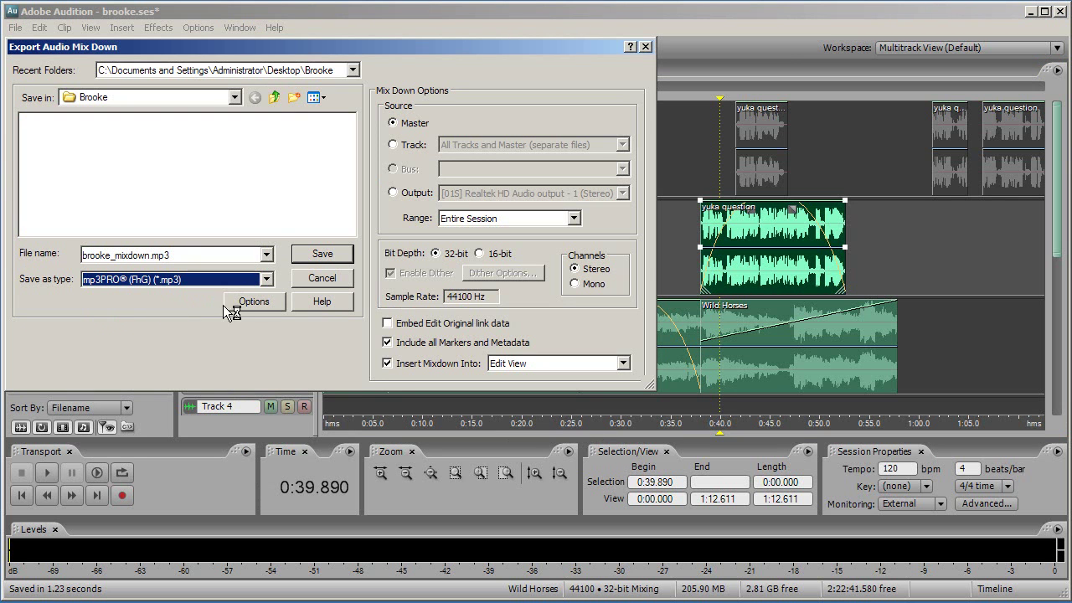
Keep the MP3 encoder on the 192 Kbps Stereo preset and confirm it.
{"action": "left_click", "coordinate": [255, 303]}
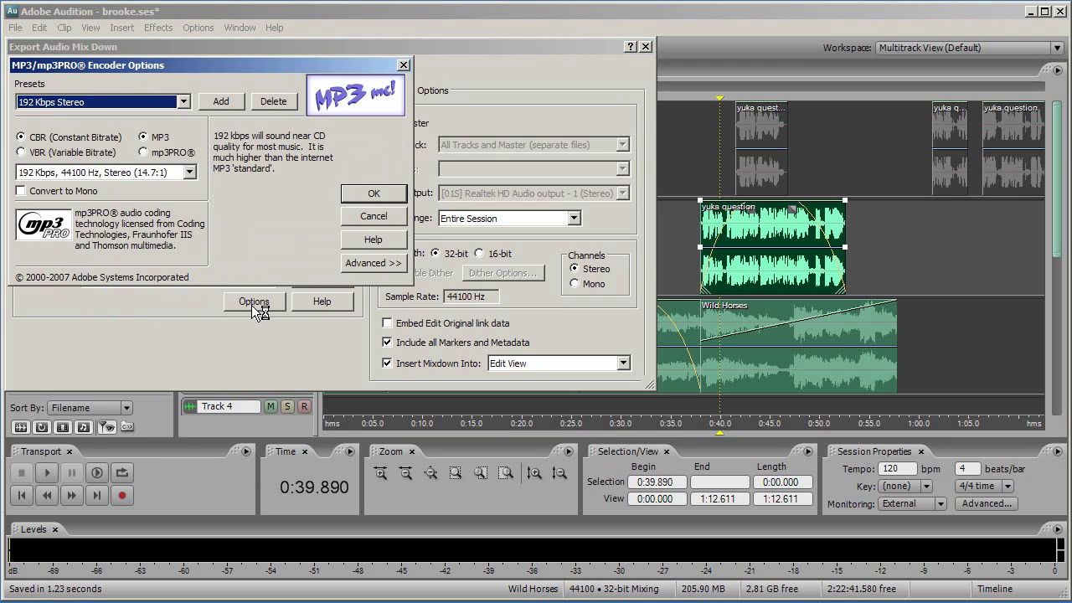
{"action": "left_click", "coordinate": [183, 101]}
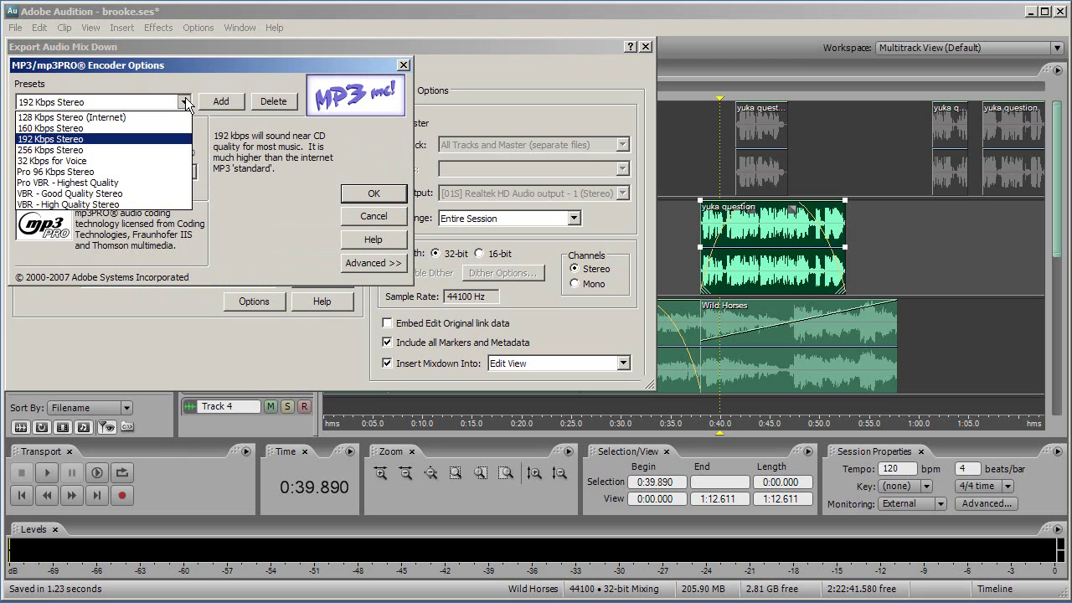
{"action": "left_click", "coordinate": [73, 142]}
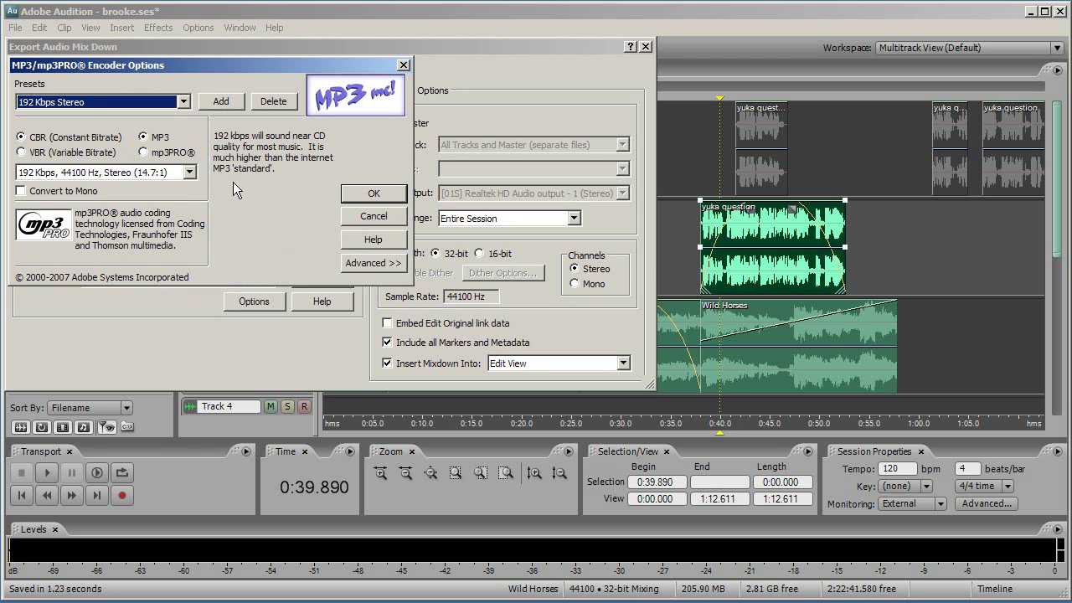
{"action": "left_click", "coordinate": [366, 193]}
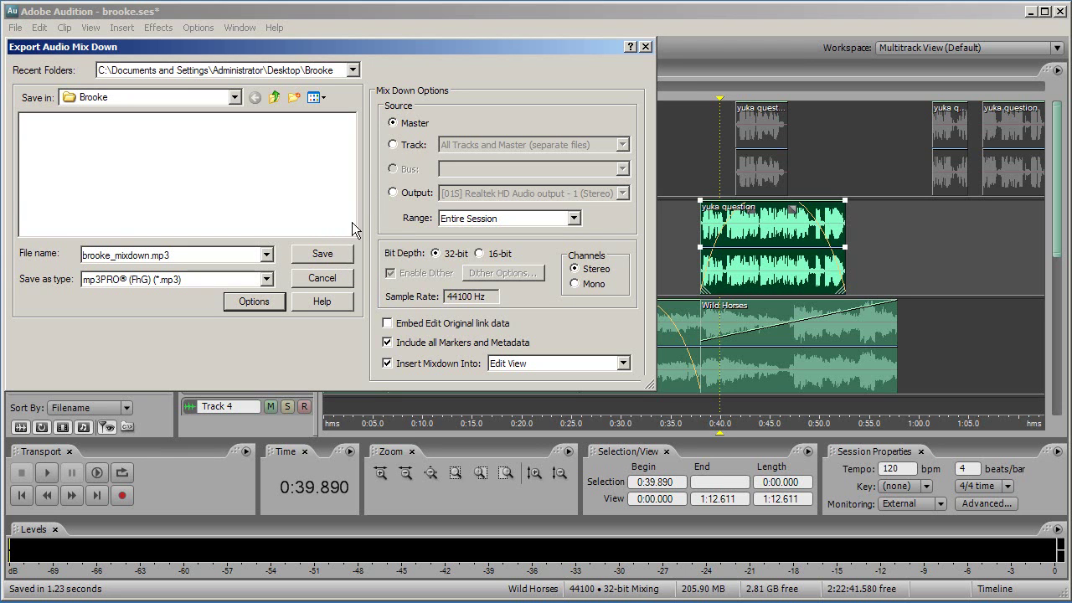
{"action": "left_click", "coordinate": [393, 145]}
{"action": "left_click", "coordinate": [475, 146]}
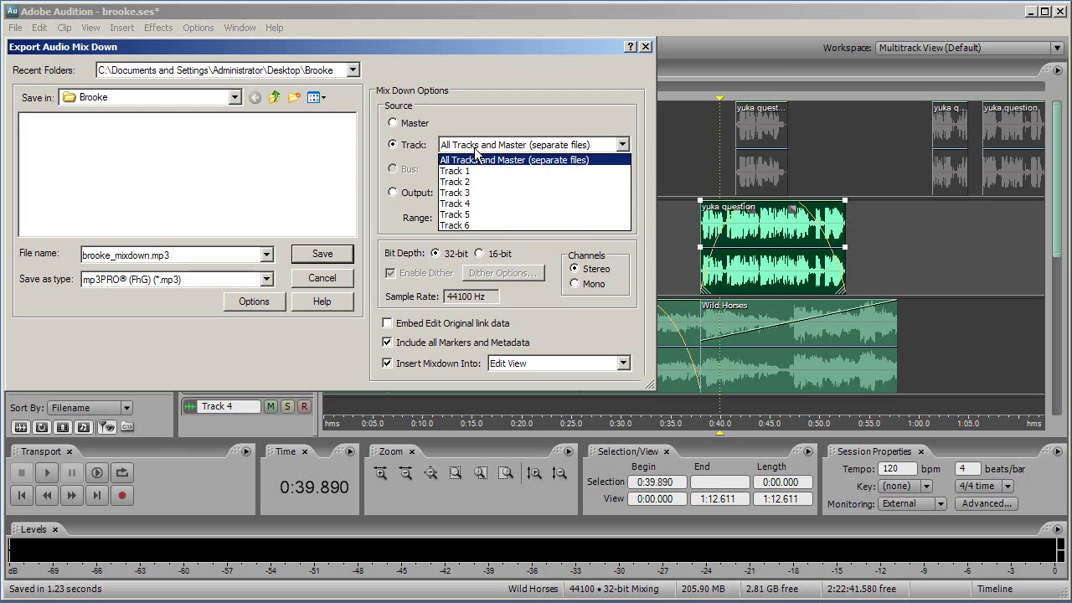
{"action": "left_click", "coordinate": [471, 182]}
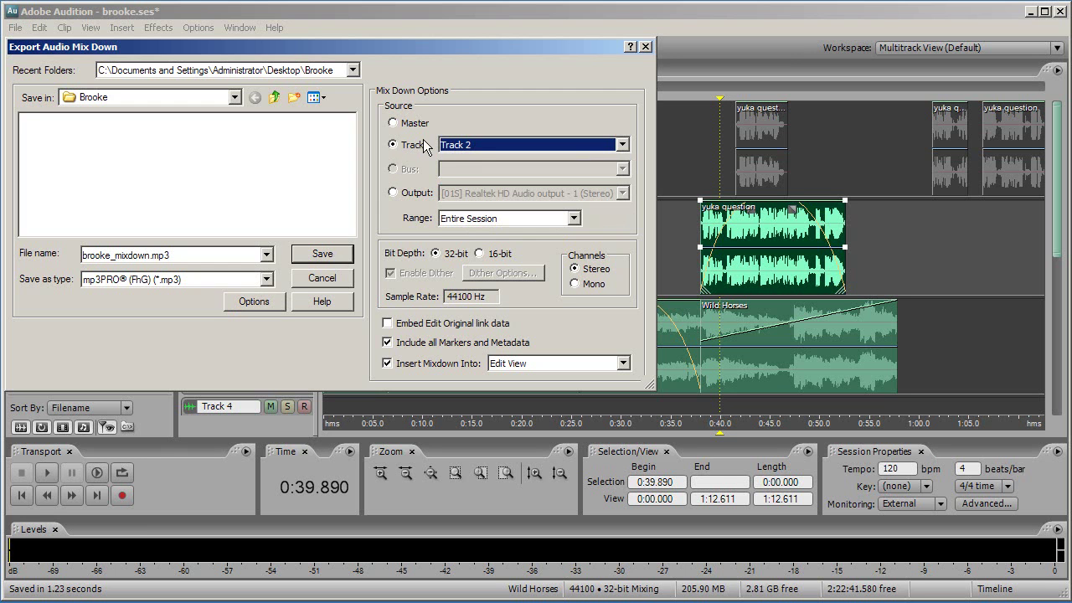
{"action": "left_click", "coordinate": [468, 146]}
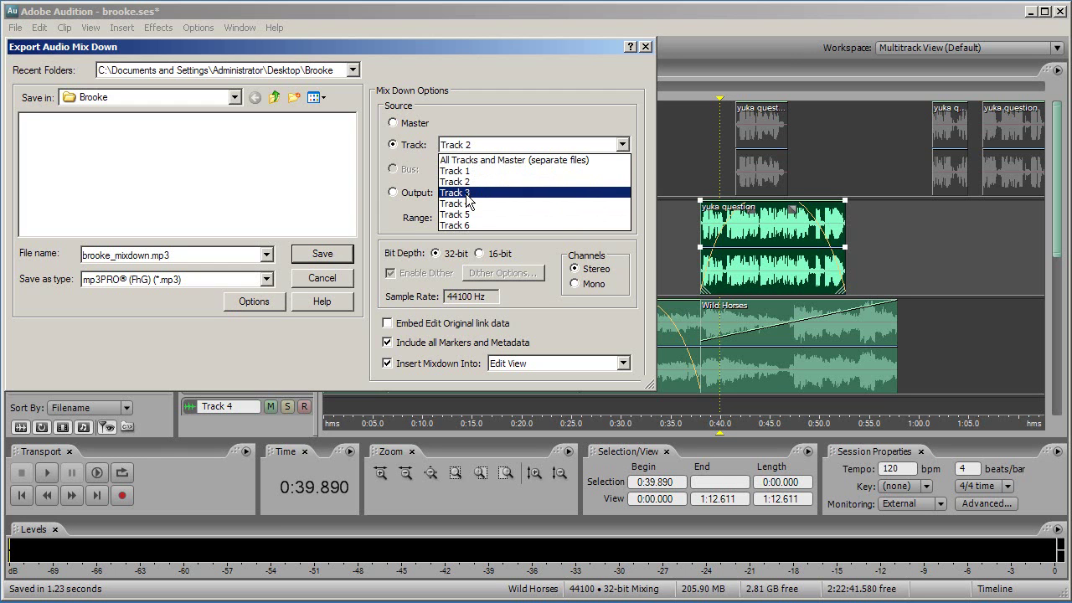
{"action": "left_click", "coordinate": [466, 159]}
{"action": "left_click", "coordinate": [393, 123]}
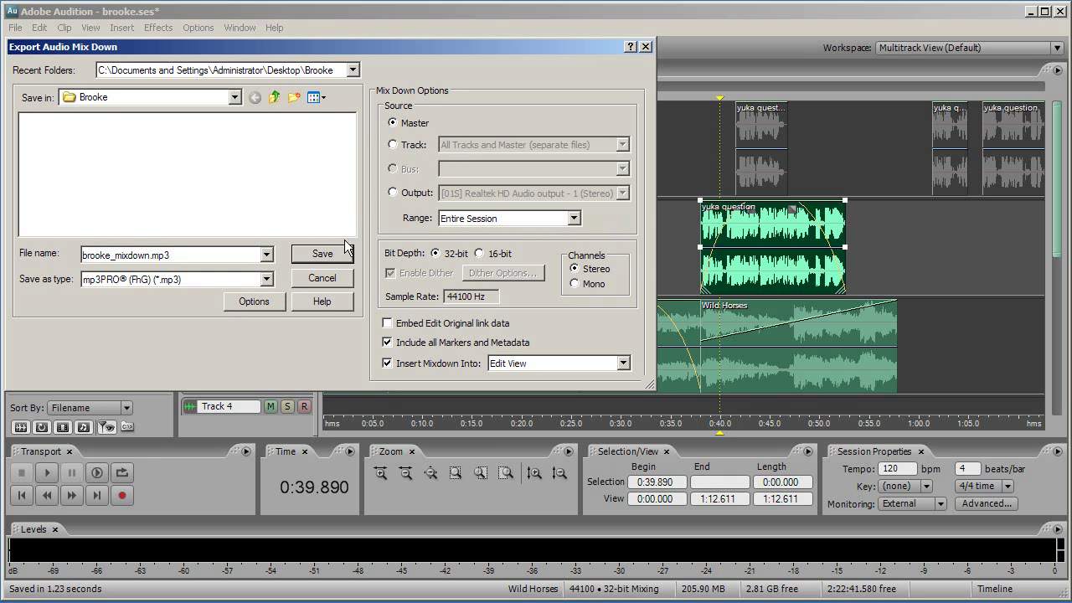
Render the mixdown to brooke_mixdown.mp3 and close the media player window.
{"action": "left_click", "coordinate": [326, 258]}
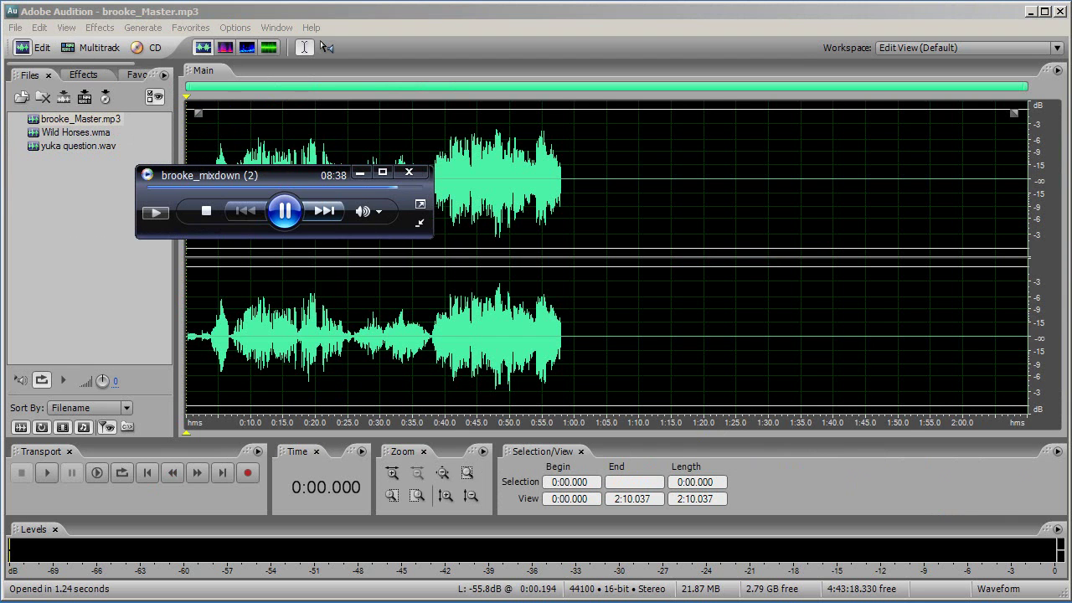
{"action": "left_click", "coordinate": [359, 173]}
{"action": "left_click", "coordinate": [16, 28]}
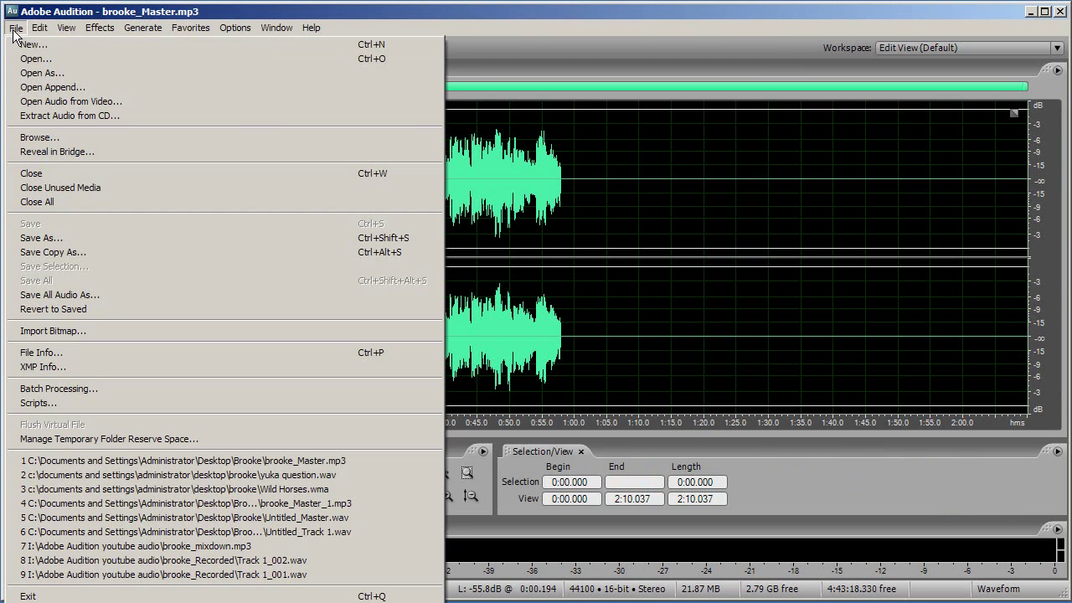